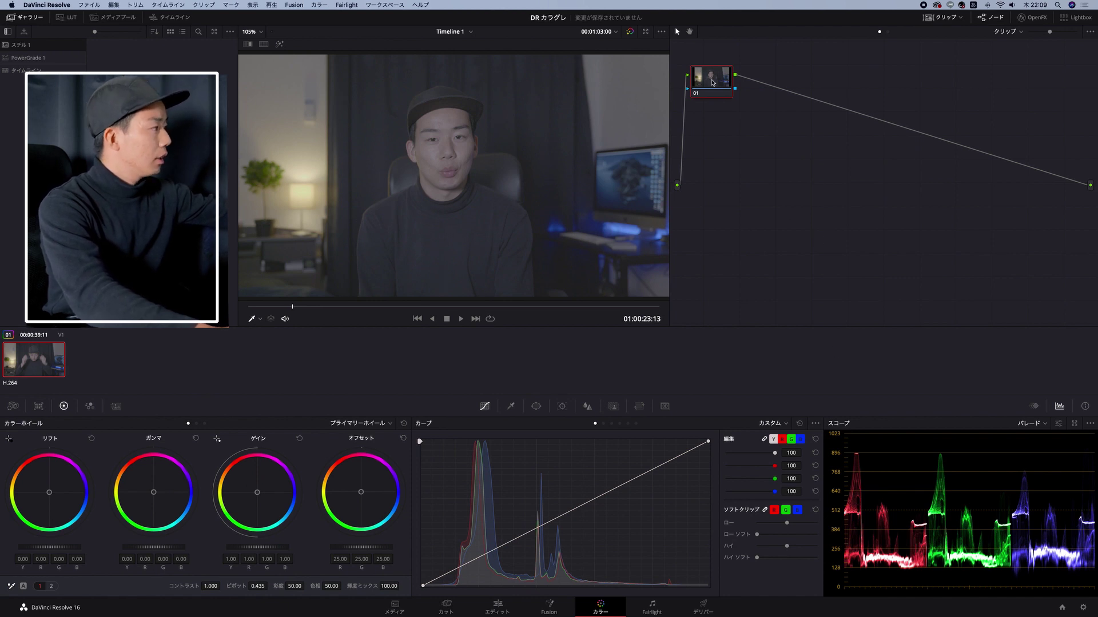
- Try serial nodes 02–06 after node 01, delete them, and center node 01 in the graph
left_click_drag(713, 84, 746, 172)
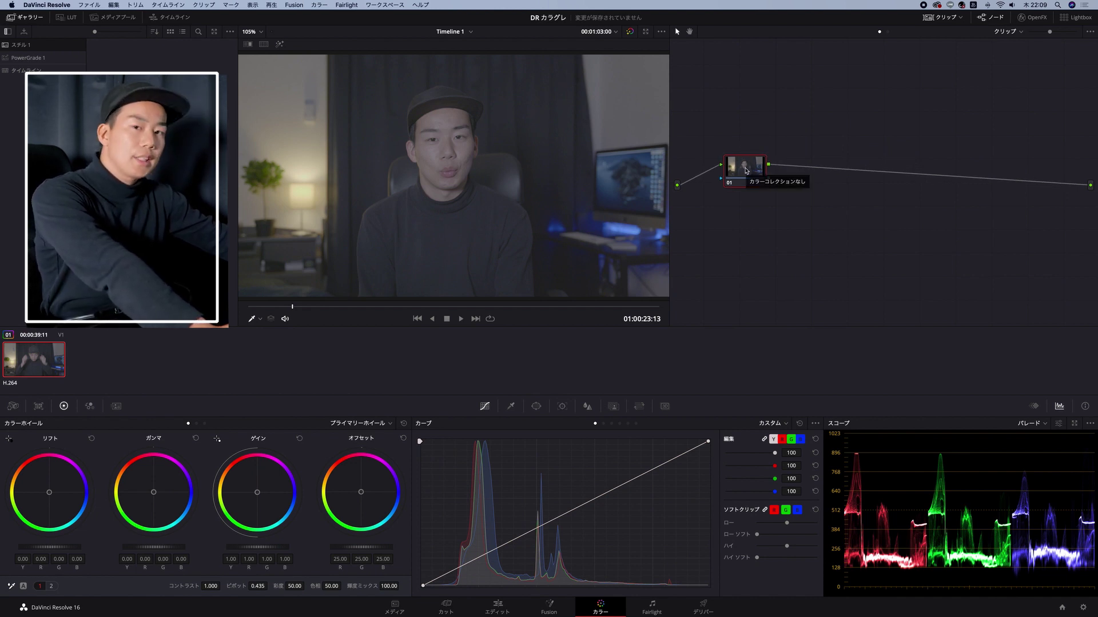
left_click_drag(745, 168, 741, 162)
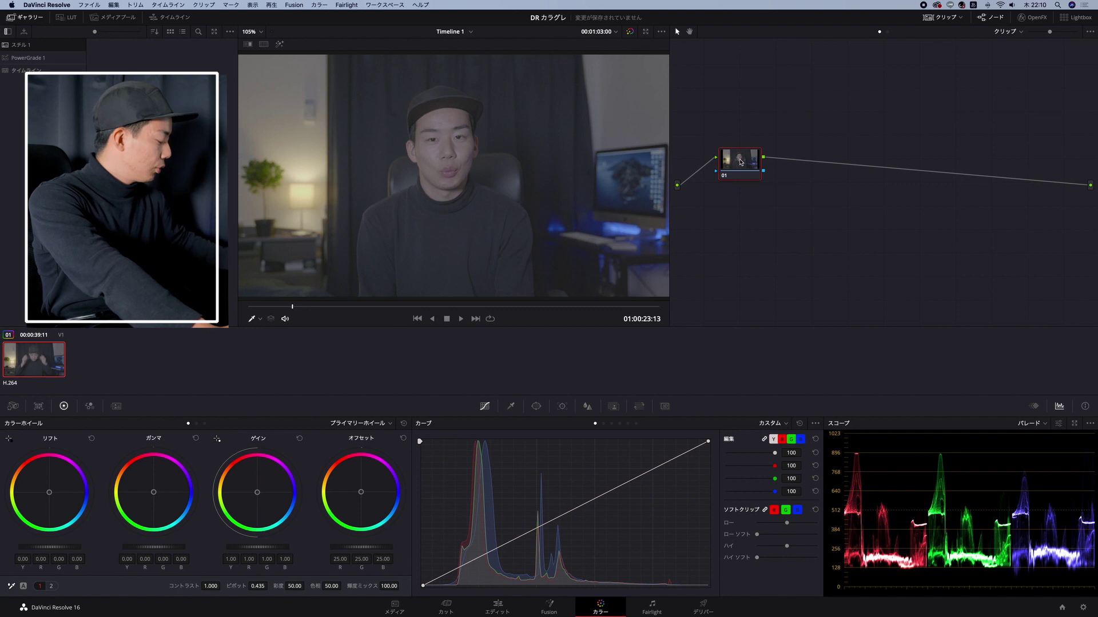
key("alt+s")
key("alt+s")
key("alt+s")
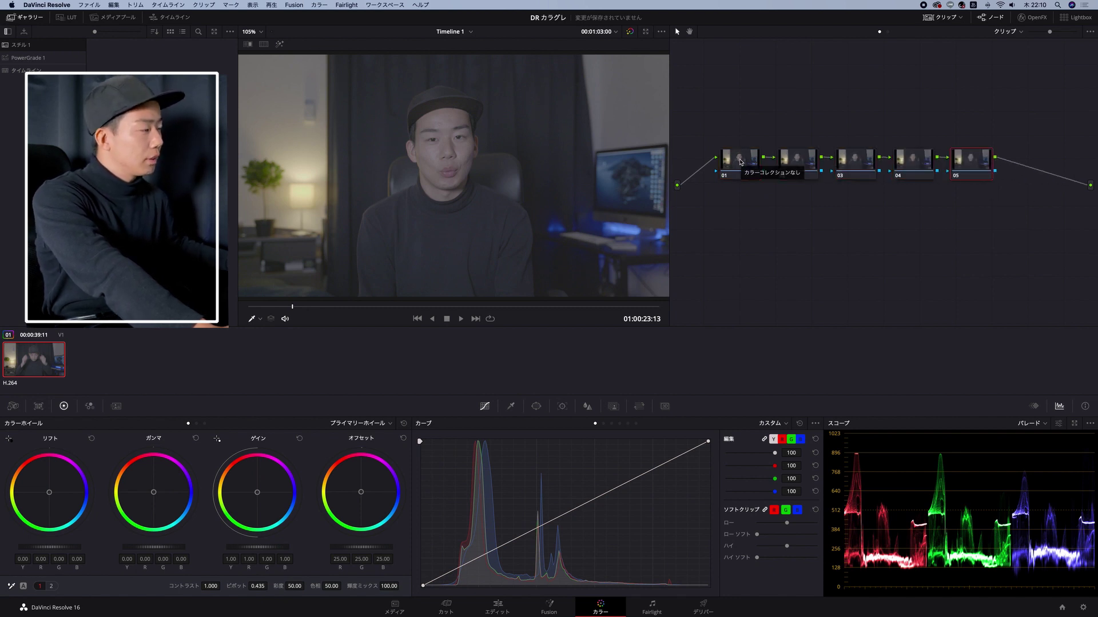
left_click(797, 161)
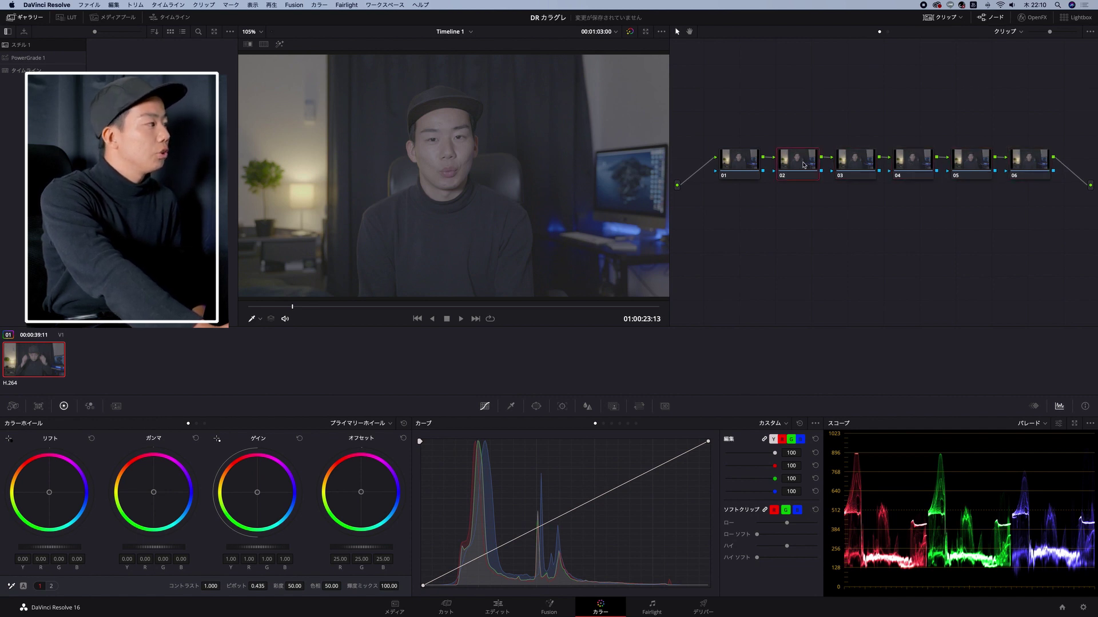
left_click(756, 167)
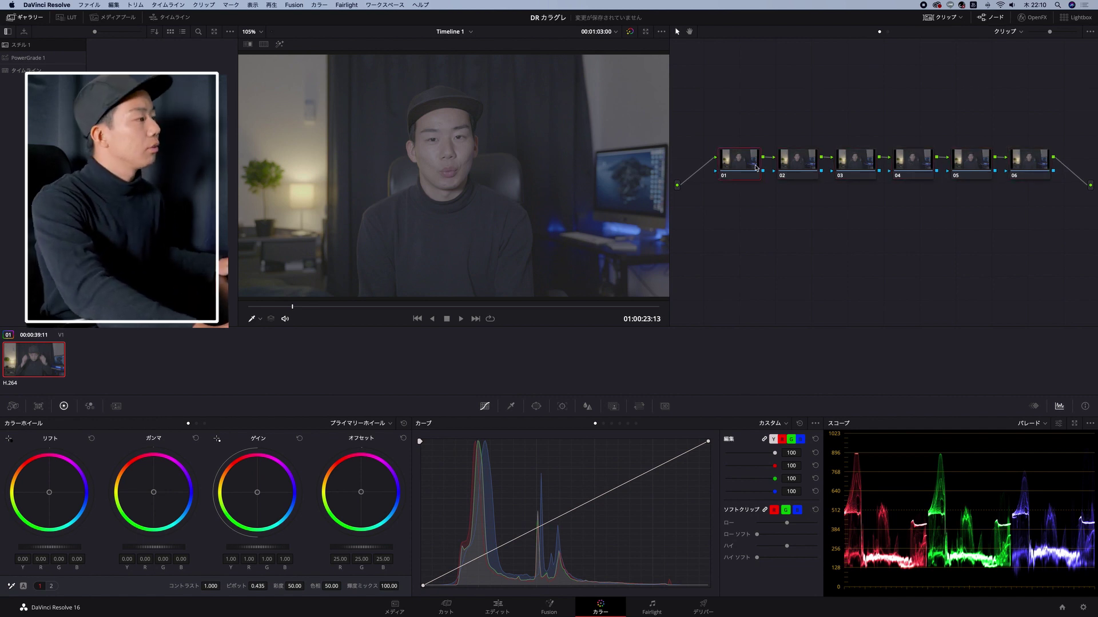
left_click_drag(1060, 138, 767, 215)
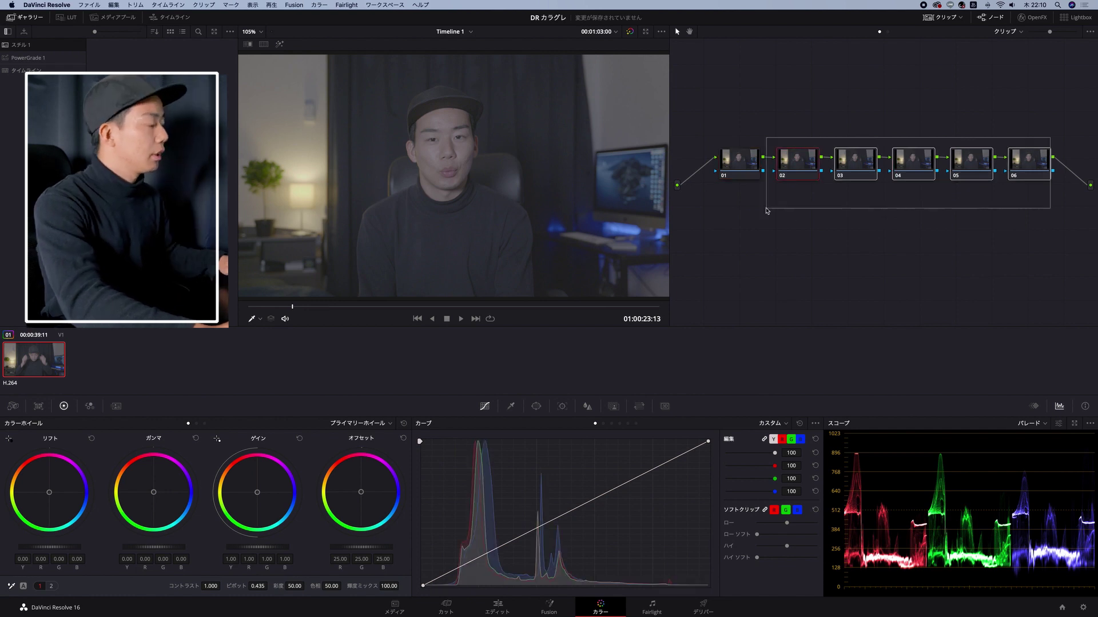
key("Delete")
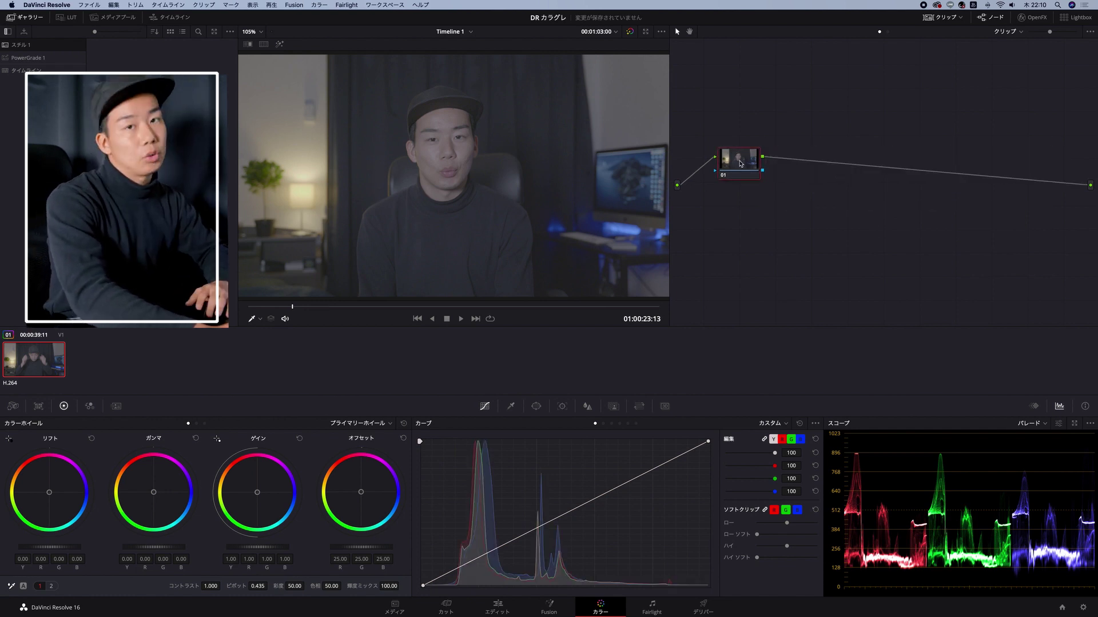
left_click_drag(740, 163, 736, 154)
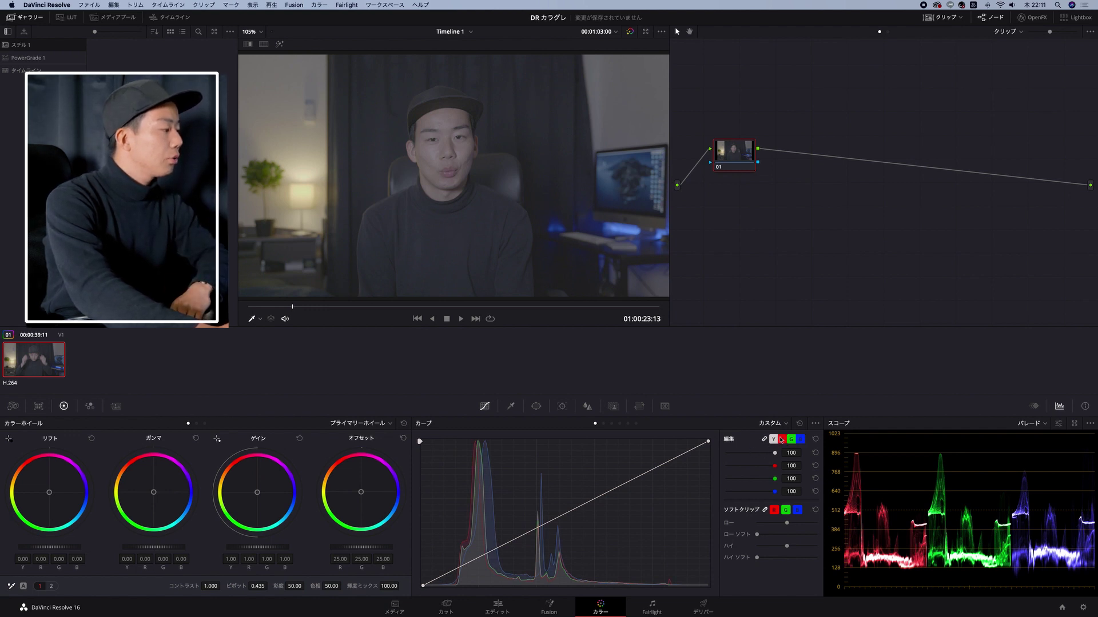
- Toggle the curve channel link and red/blue channels, ending on the linked luminance curve
left_click(765, 440)
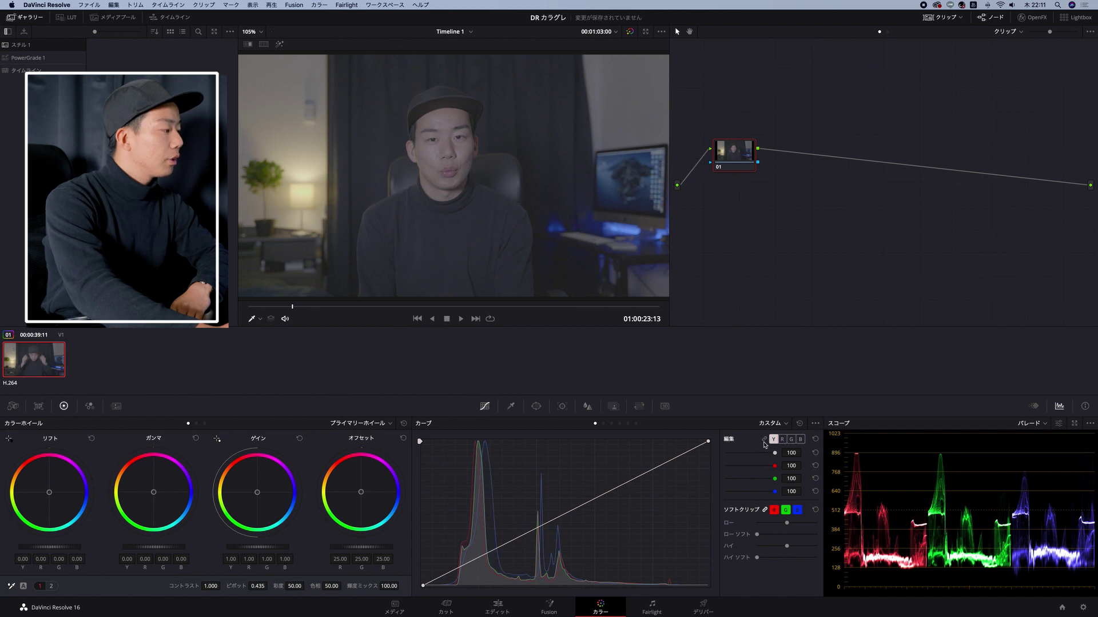
left_click(764, 441)
left_click(783, 441)
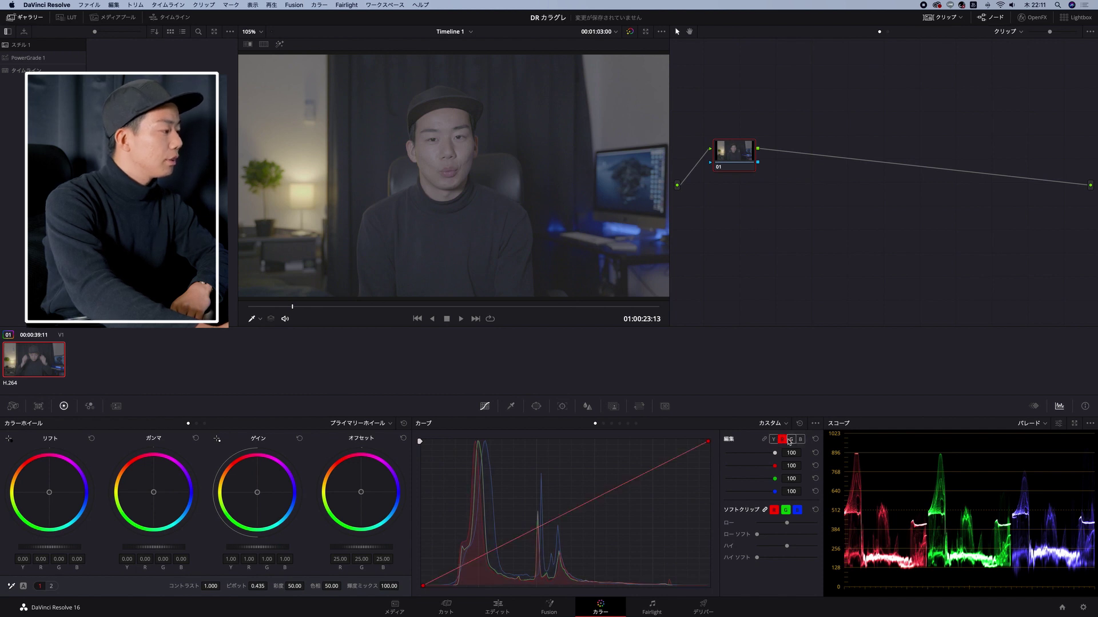
left_click(799, 439)
left_click(782, 439)
left_click(799, 439)
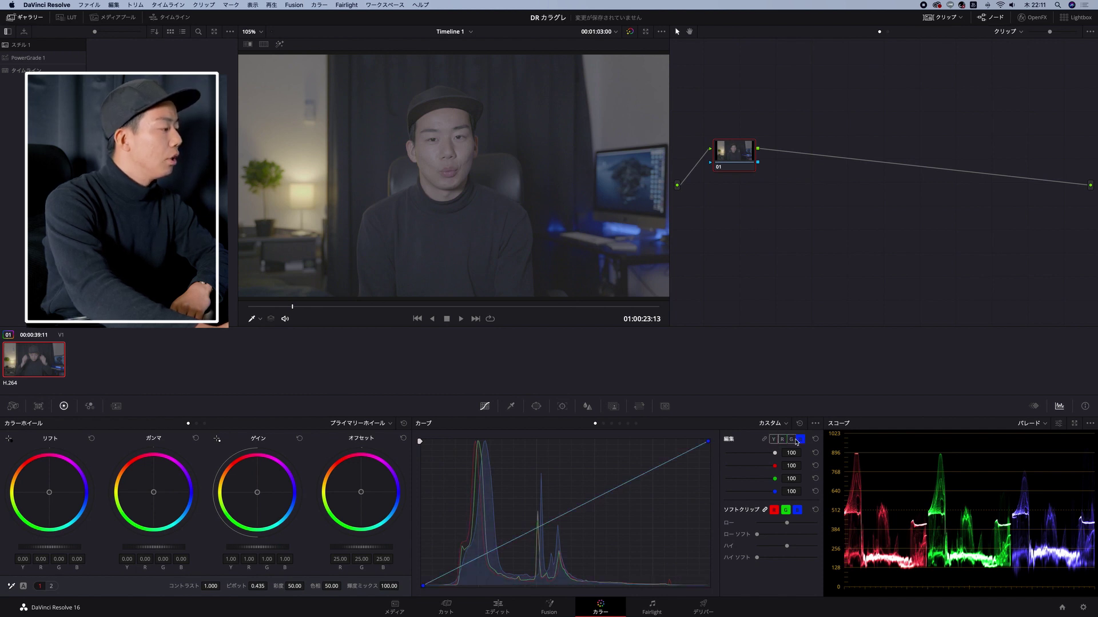
left_click(773, 439)
left_click(765, 440)
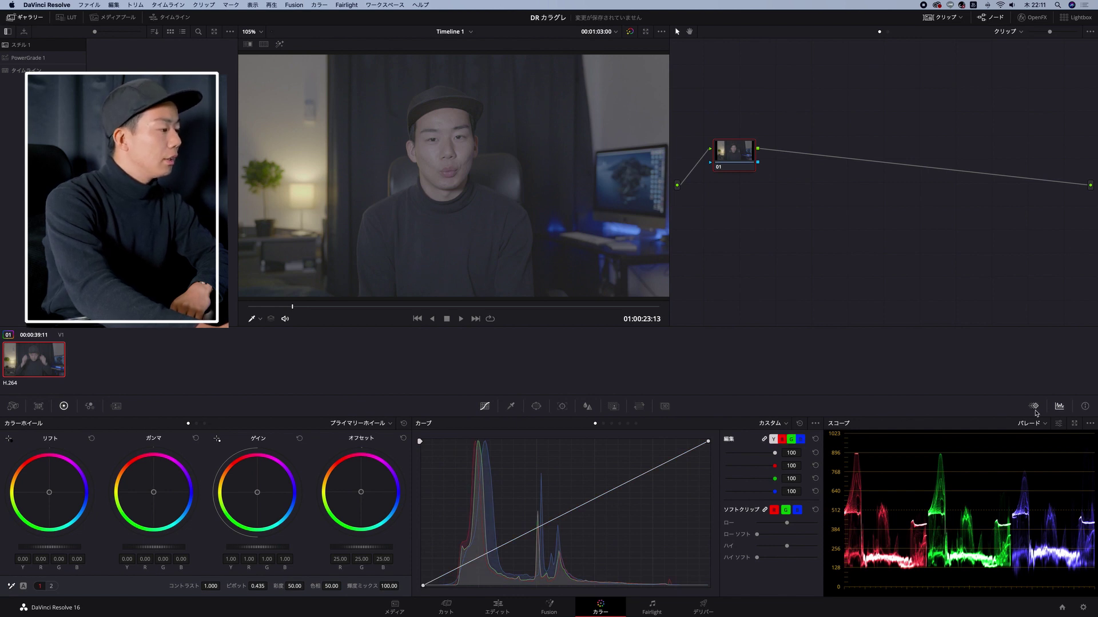
- Keep the Parade scope and pull a low Y-curve point down to darken the shadows
left_click(1032, 423)
left_click(1030, 424)
left_click(1029, 425)
left_click(1038, 438)
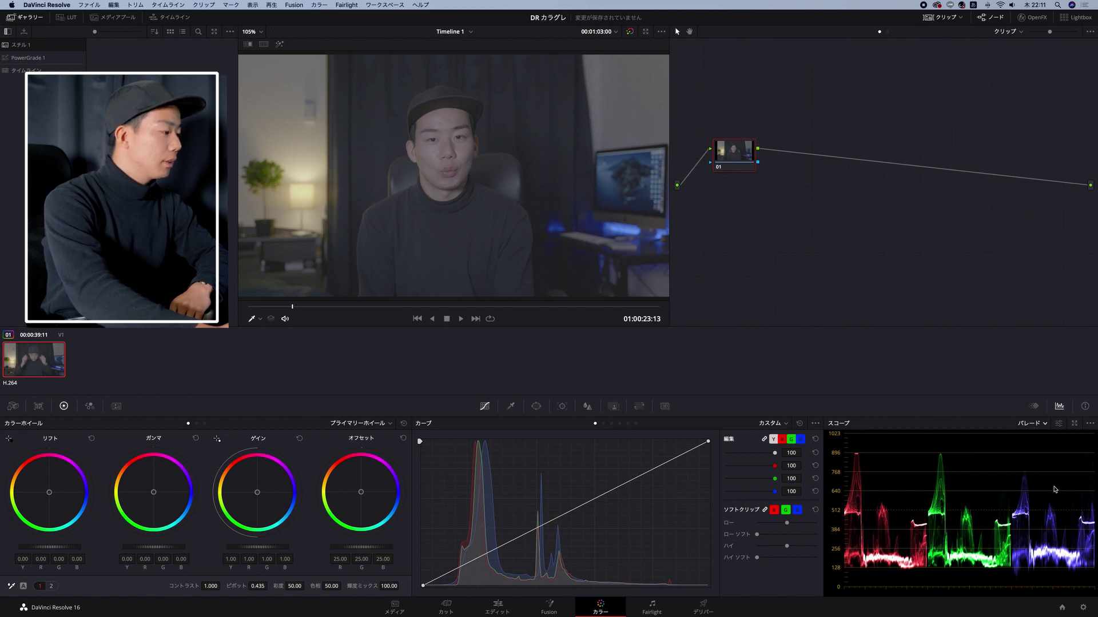
left_click_drag(482, 559, 491, 576)
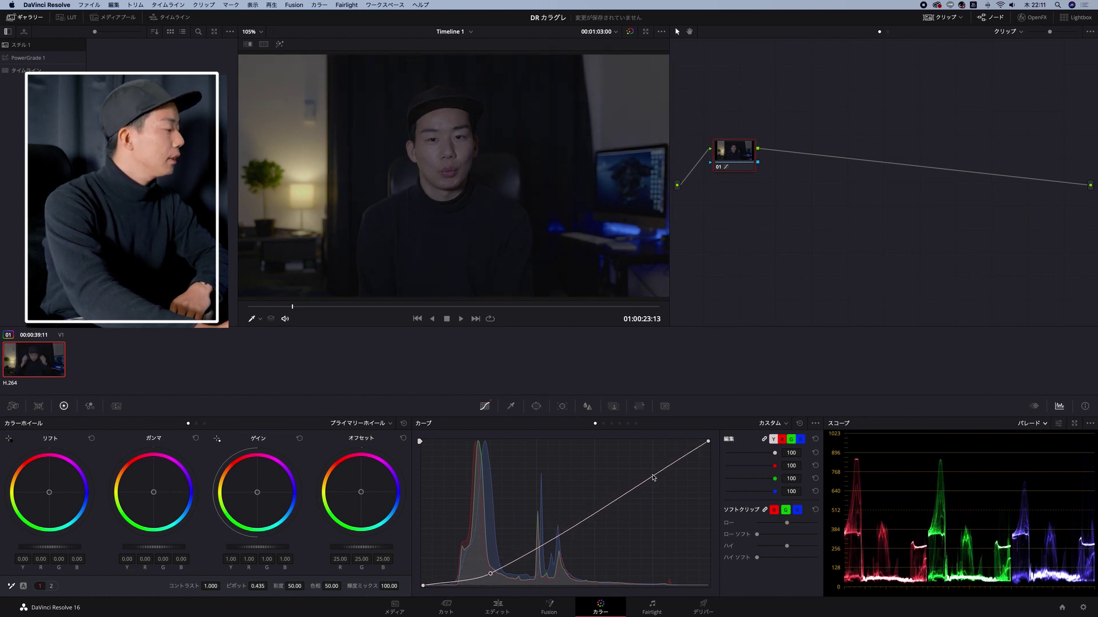
- Lift a highlight point into an S-curve, then fine-tune the highlight and shadow points
left_click_drag(654, 478, 637, 460)
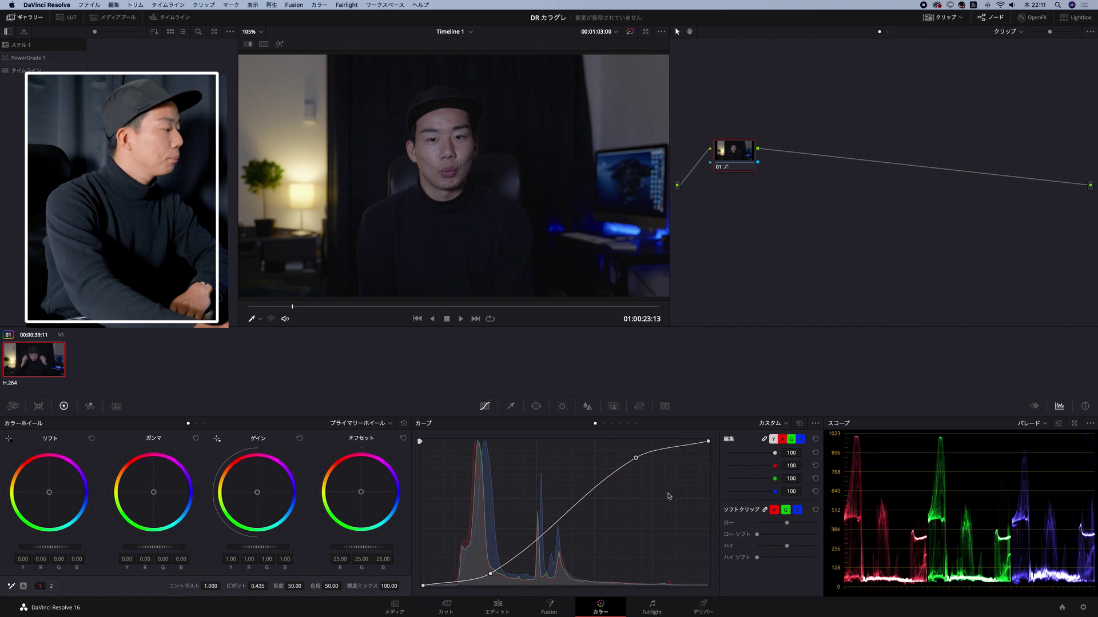
left_click_drag(639, 468, 642, 460)
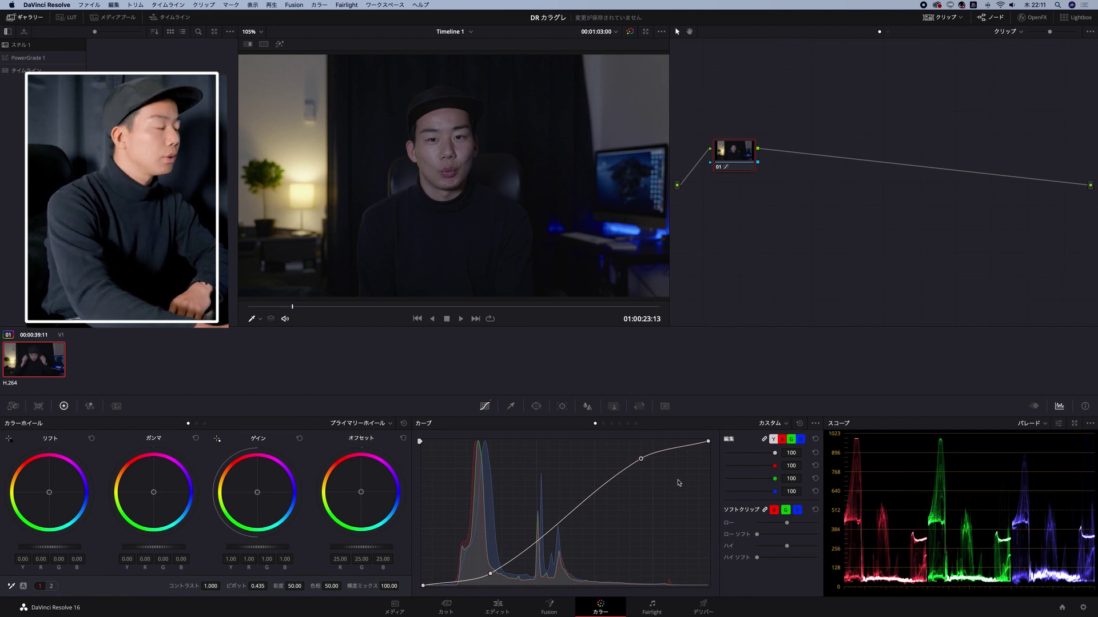
left_click_drag(490, 573, 485, 571)
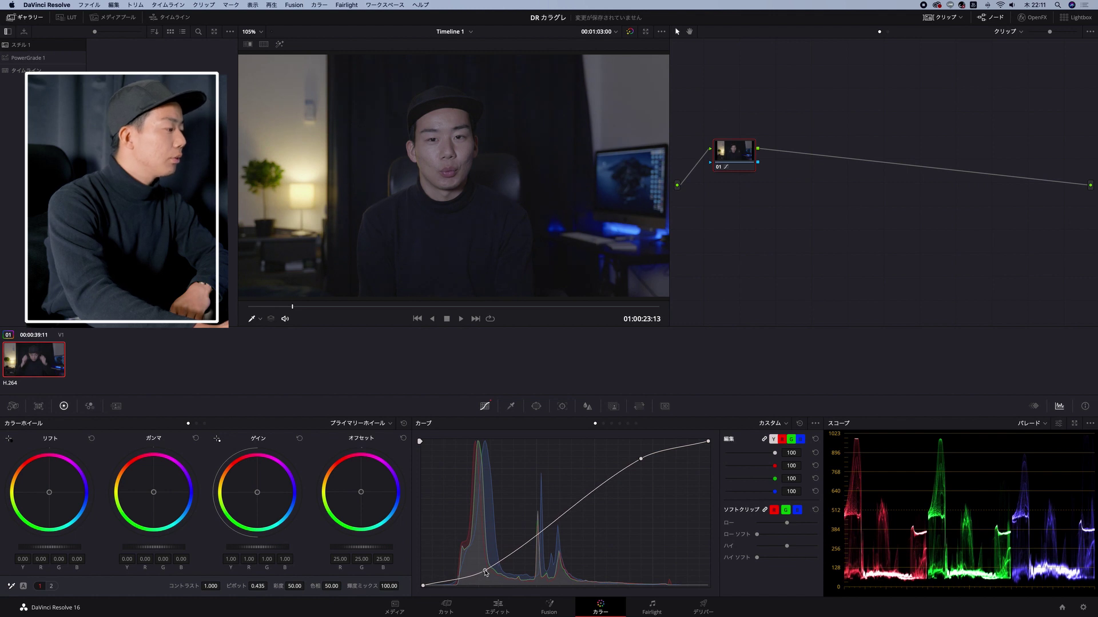
left_click_drag(639, 465, 652, 459)
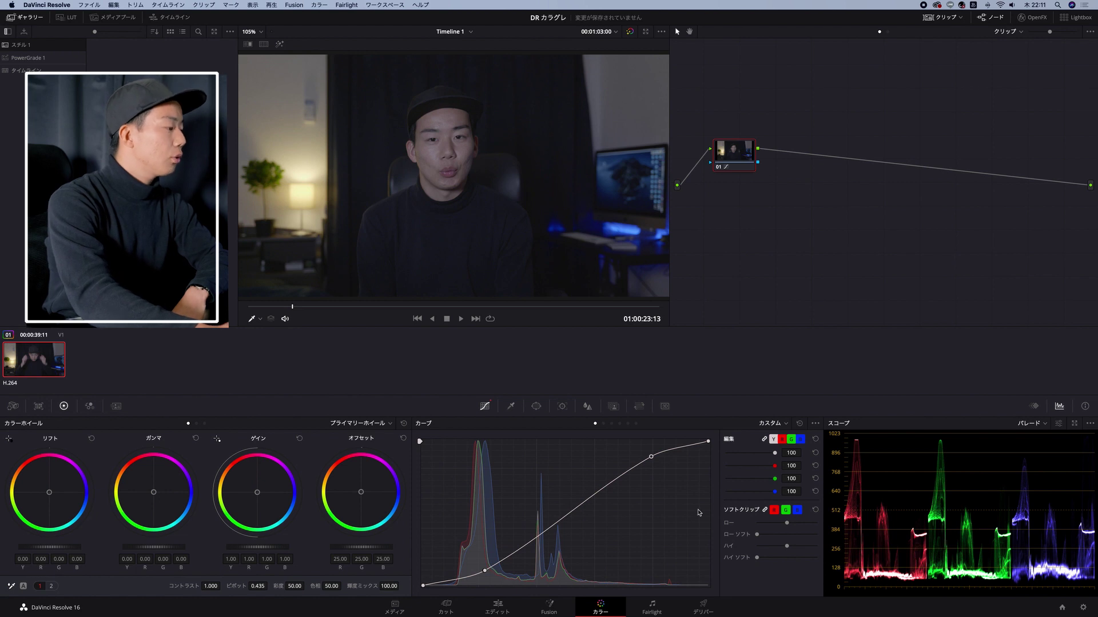
- Set the RGB mixer's red, green and blue same-channel gains to 2.00, then return to the wheels
left_click(90, 406)
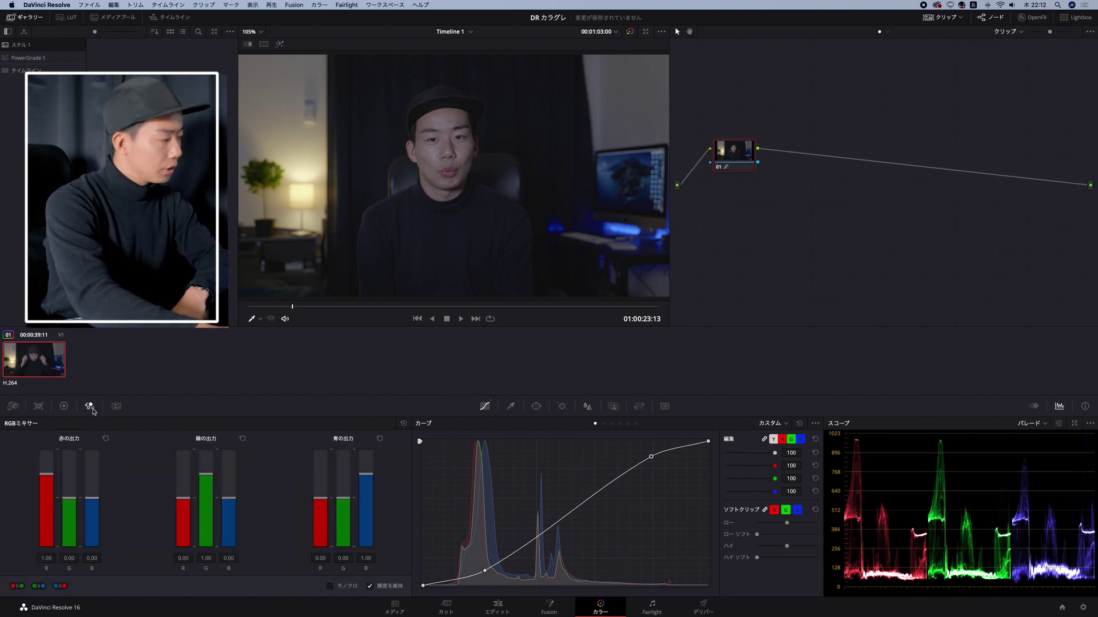
left_click(64, 407)
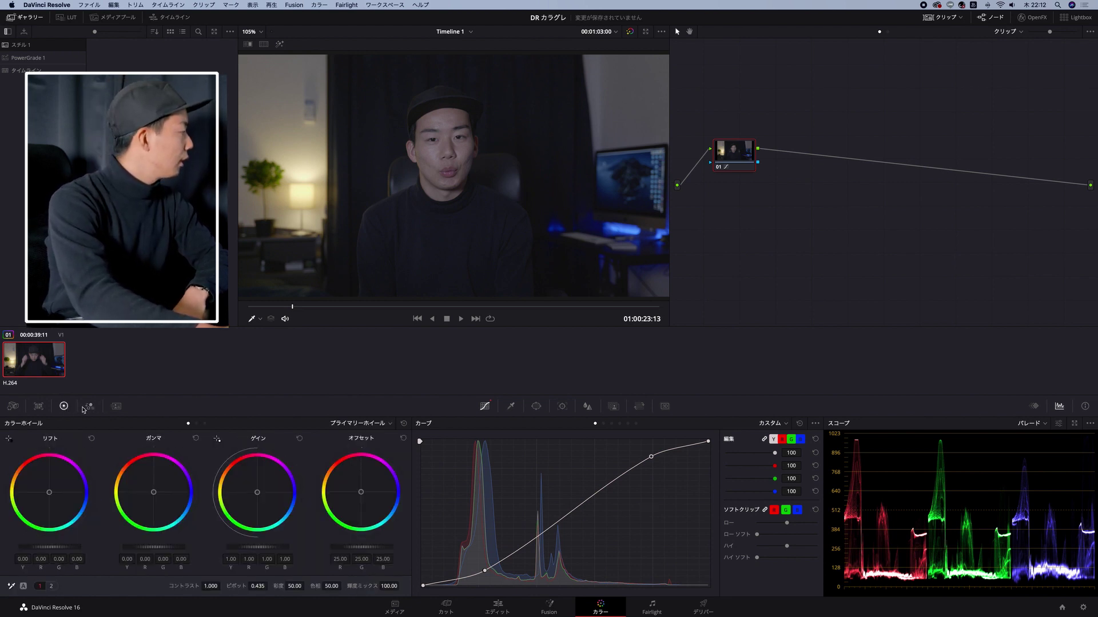
left_click(83, 408)
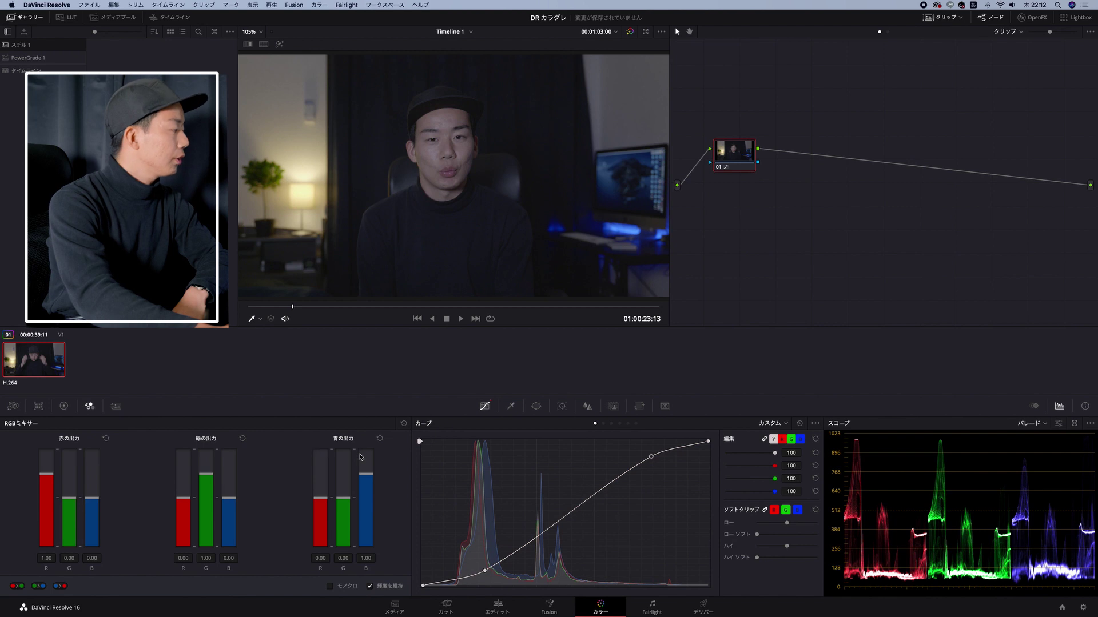
left_click_drag(368, 474, 366, 450)
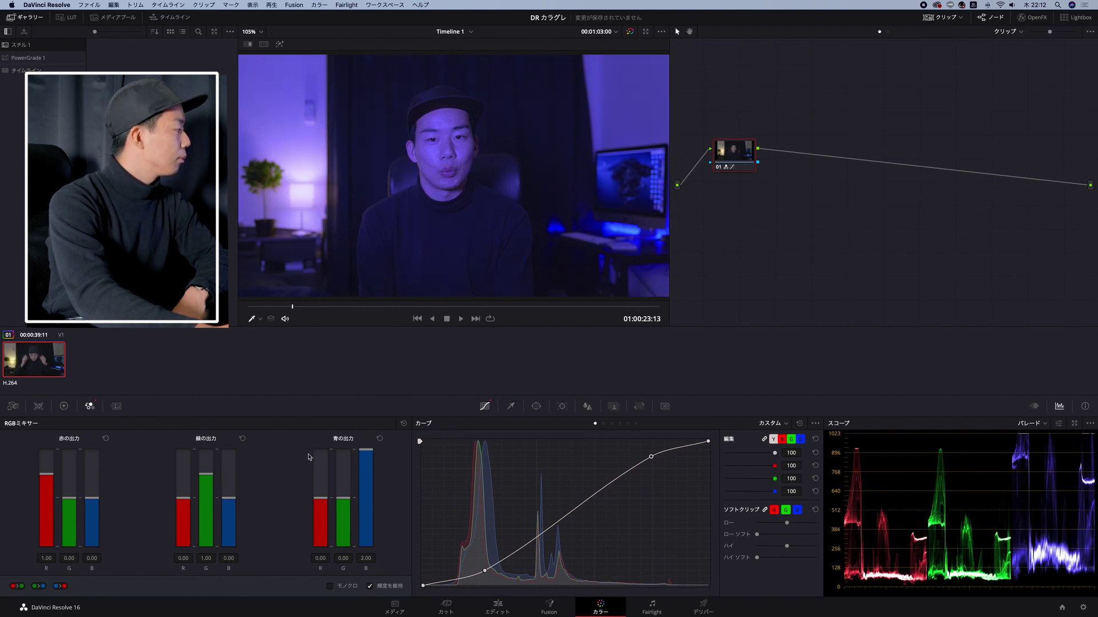
left_click_drag(204, 476, 206, 451)
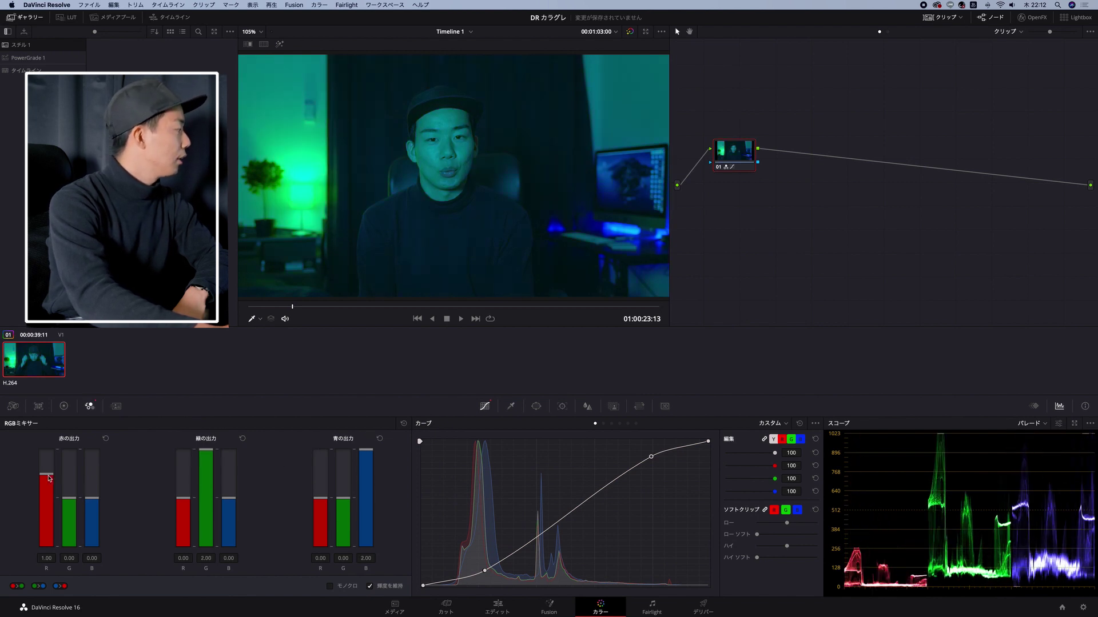
left_click_drag(49, 478, 48, 450)
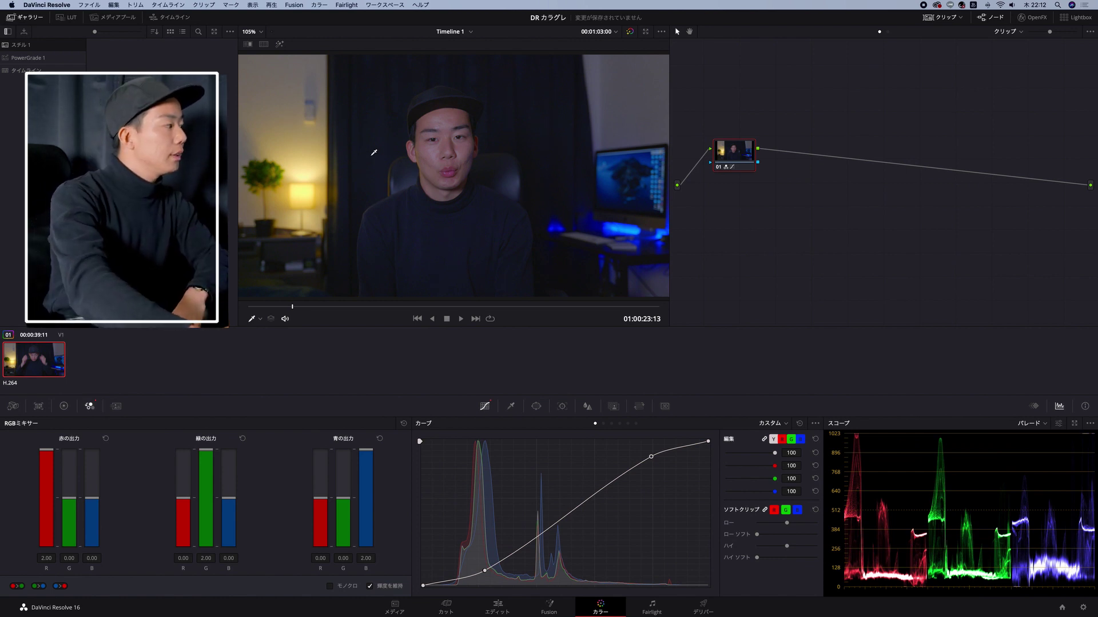
key("alt+w")
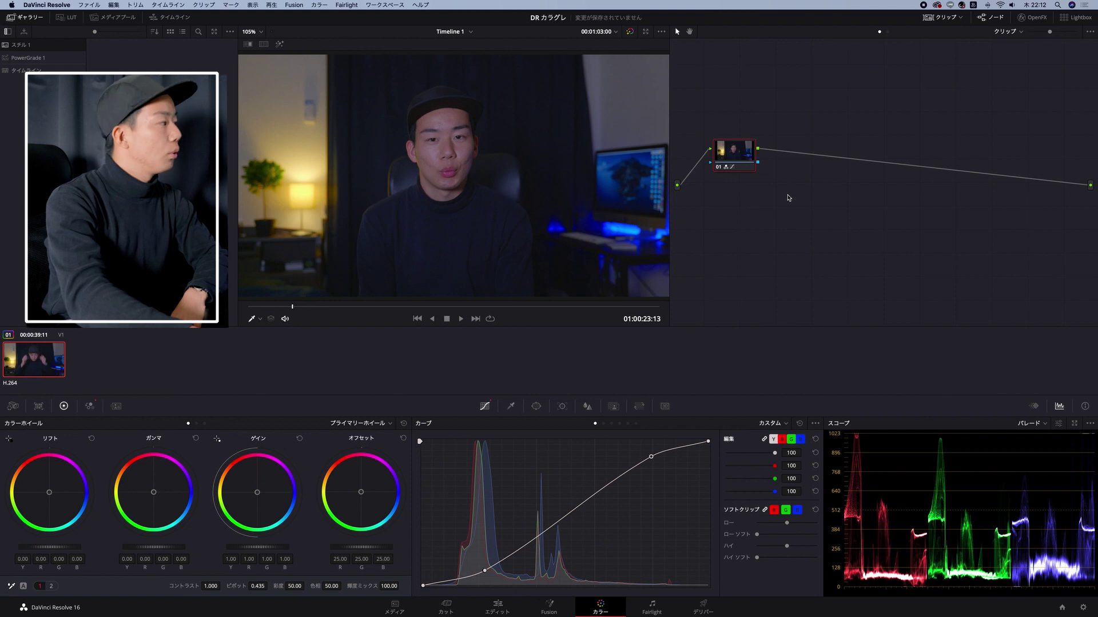
left_click_drag(743, 161, 740, 176)
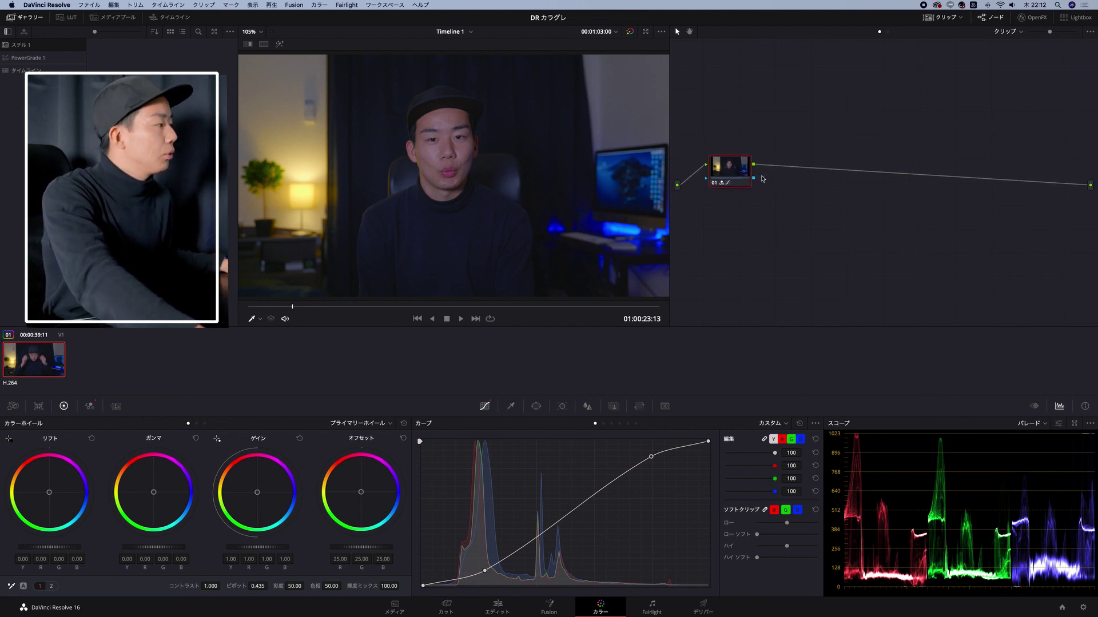
- Add serial node 02 after node 01 and position it slightly higher in the graph
key("alt+s")
left_click_drag(785, 170, 789, 151)
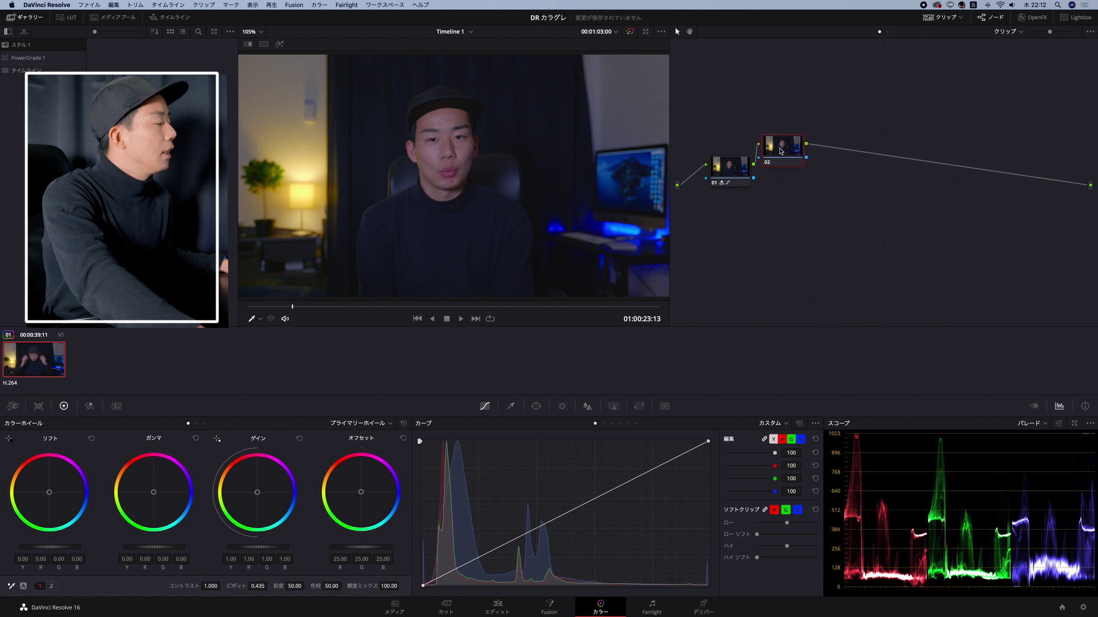
left_click(735, 174)
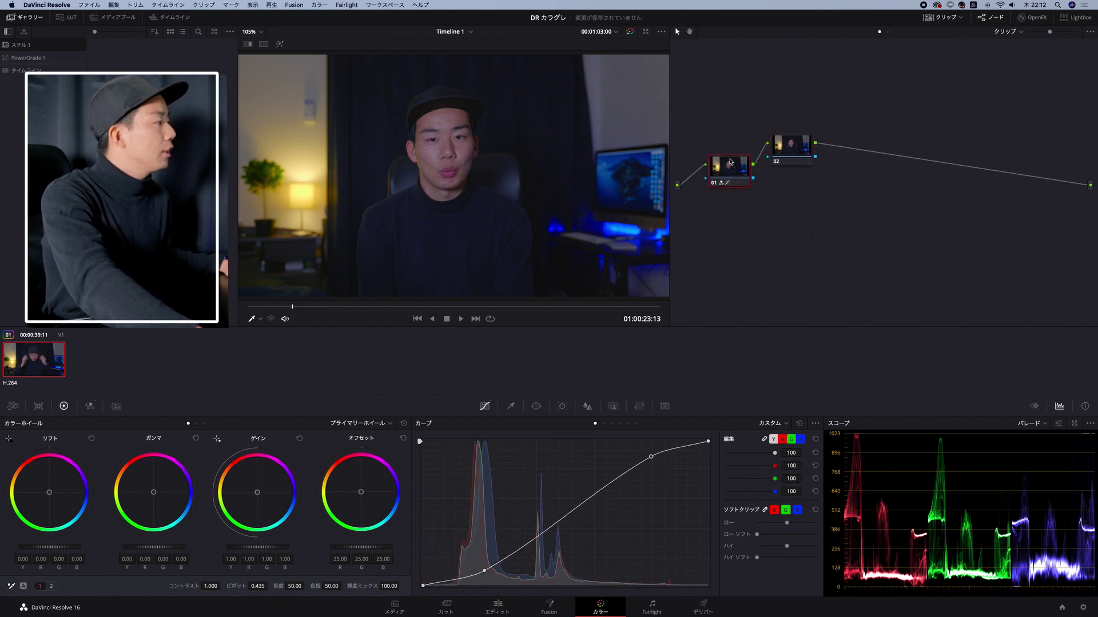
left_click(796, 151)
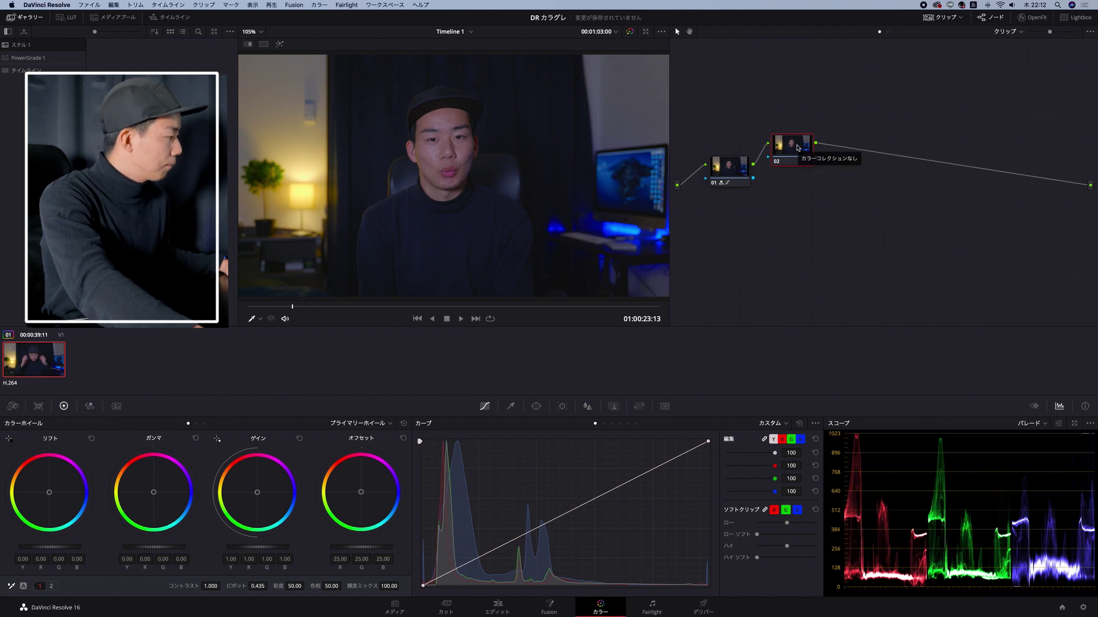
left_click_drag(798, 147, 795, 140)
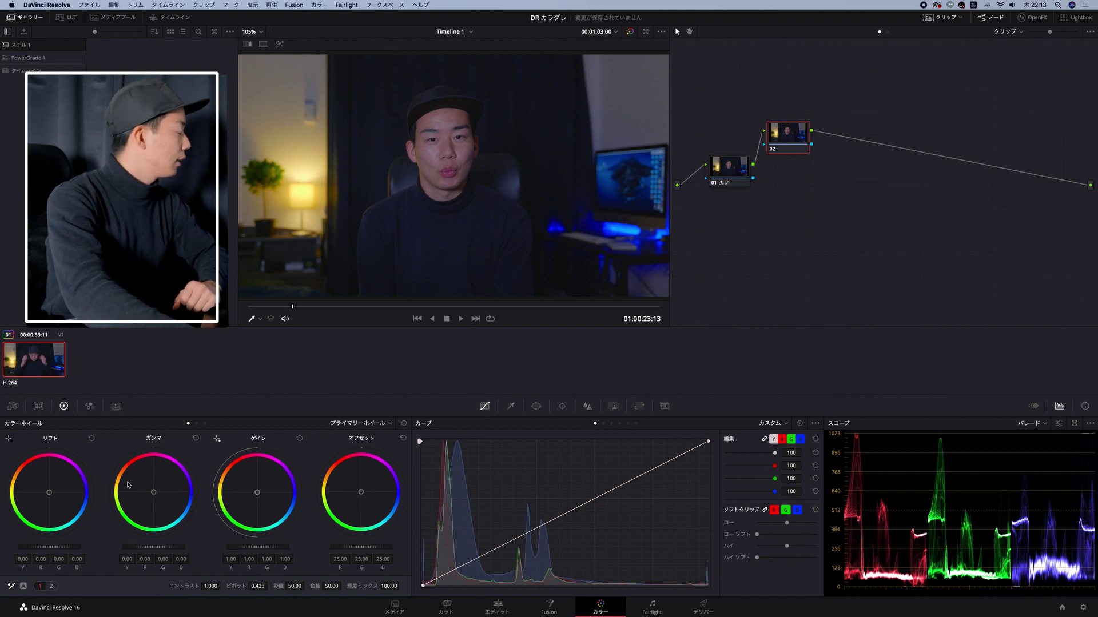
left_click(204, 424)
left_click(188, 423)
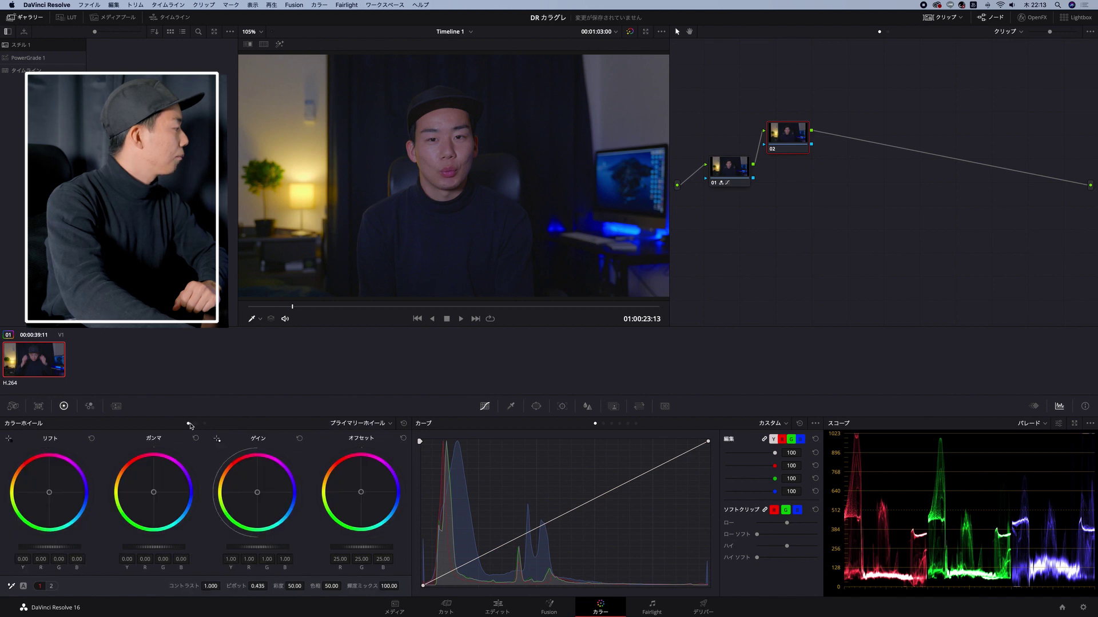
left_click(388, 424)
left_click(360, 455)
left_click(381, 424)
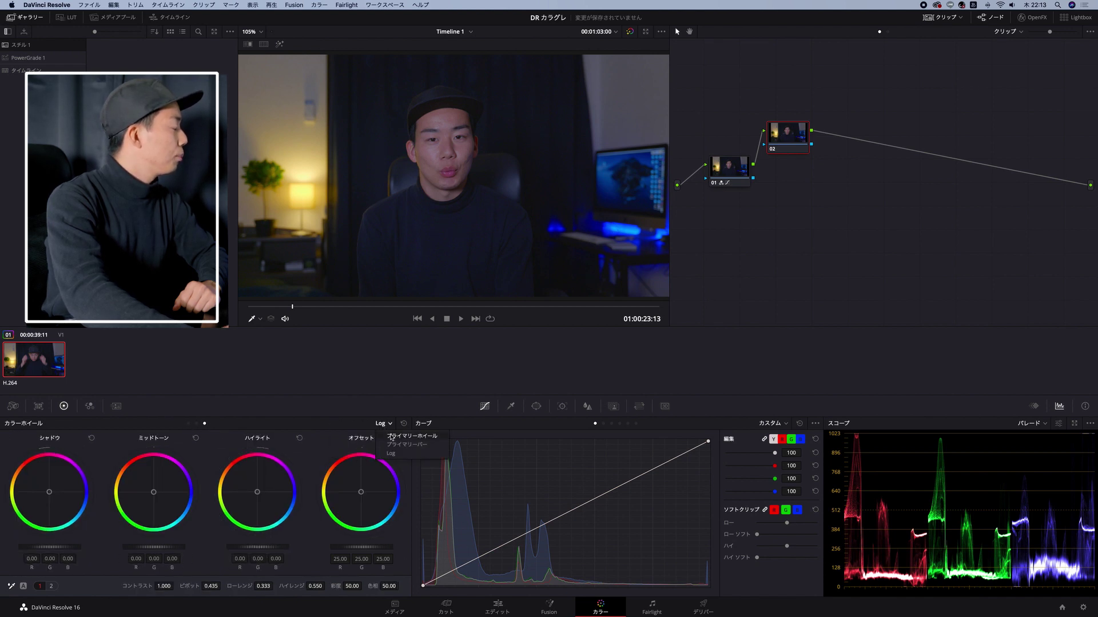
left_click(391, 437)
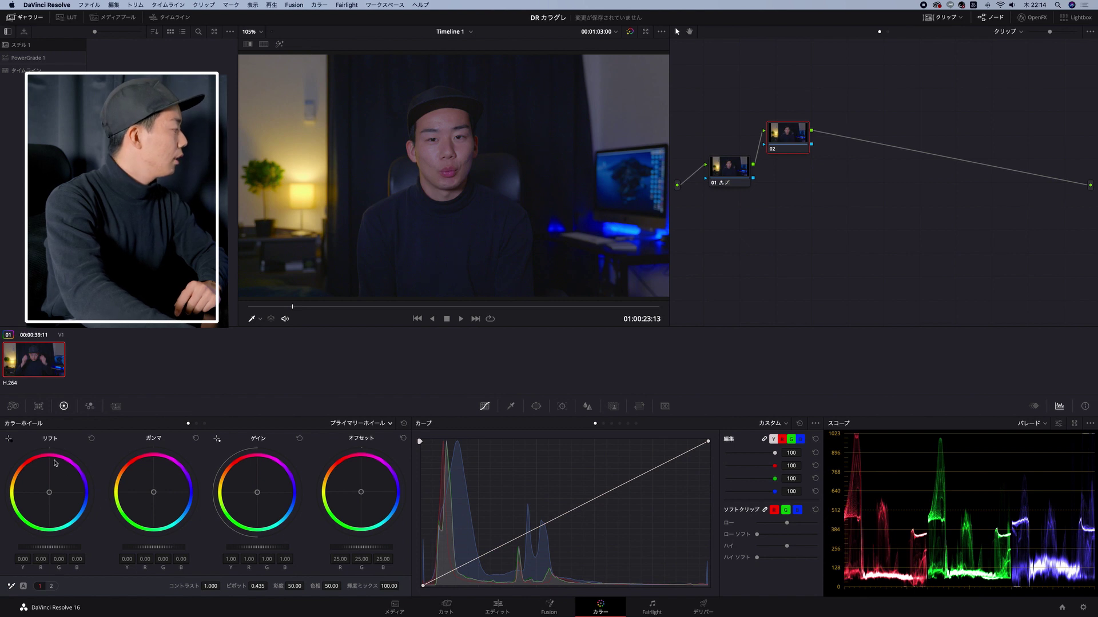
- Set Lift to -0.02 and Gain to about 1.27, trying Offset before restoring it to 25.00
left_click_drag(50, 547, 38, 547)
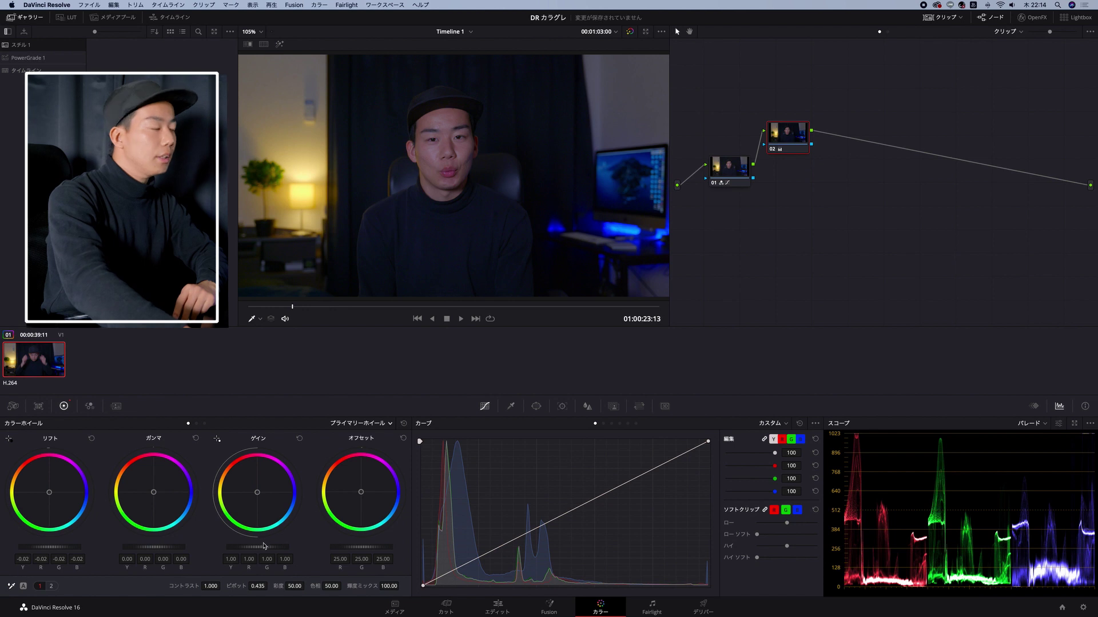
left_click_drag(249, 547, 275, 547)
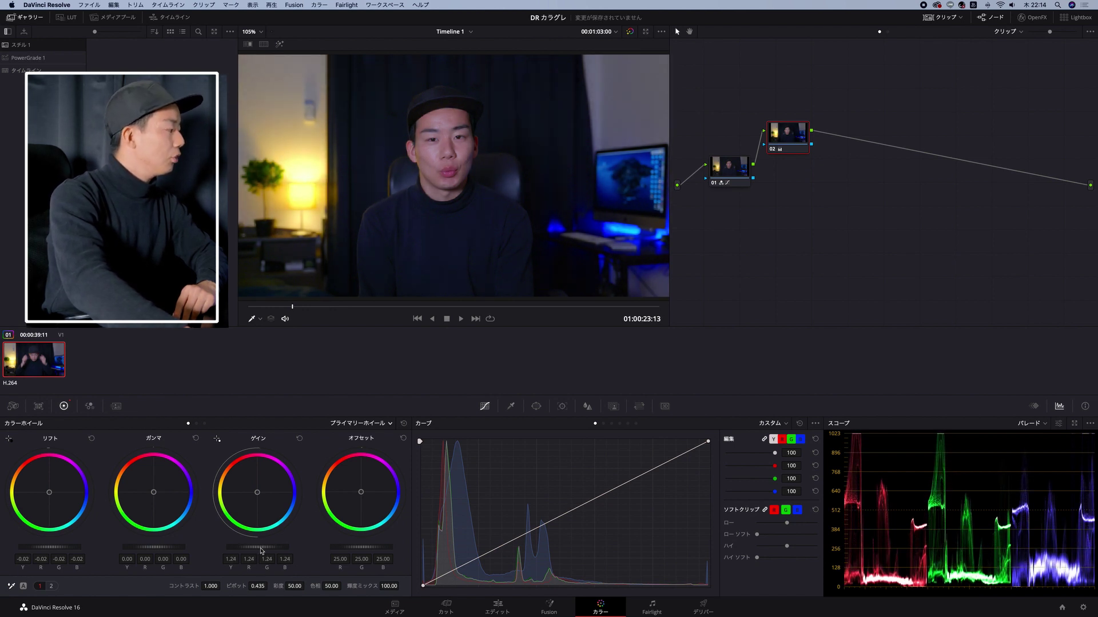
left_click_drag(274, 547, 275, 551)
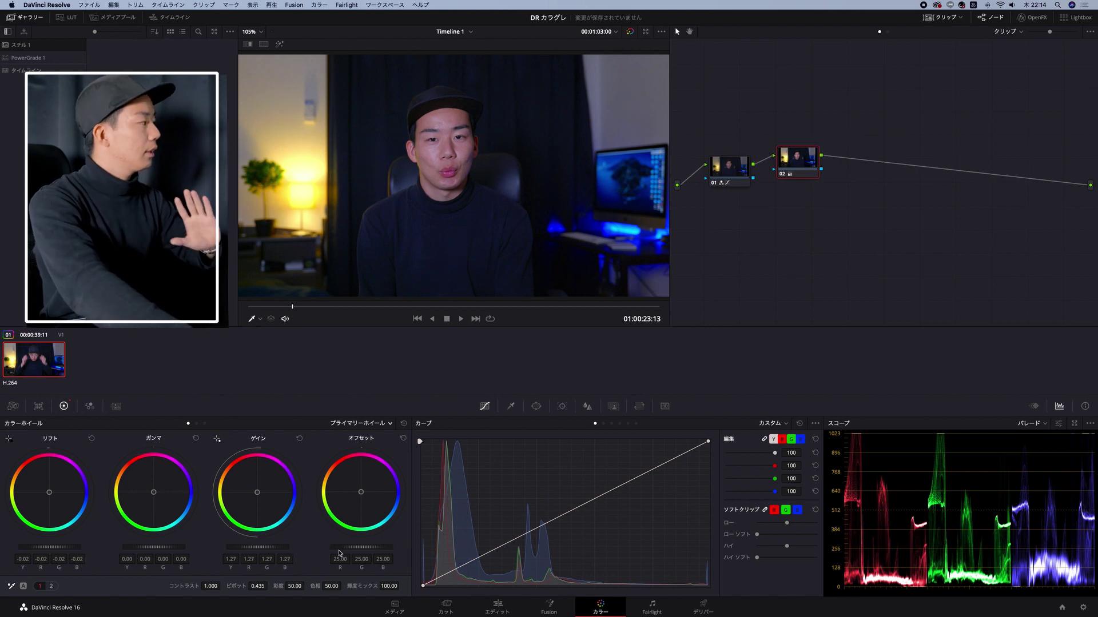
mouse_move(340, 554)
left_mouse_down()
mouse_move(377, 553)
mouse_move(332, 547)
mouse_move(407, 551)
left_mouse_up()
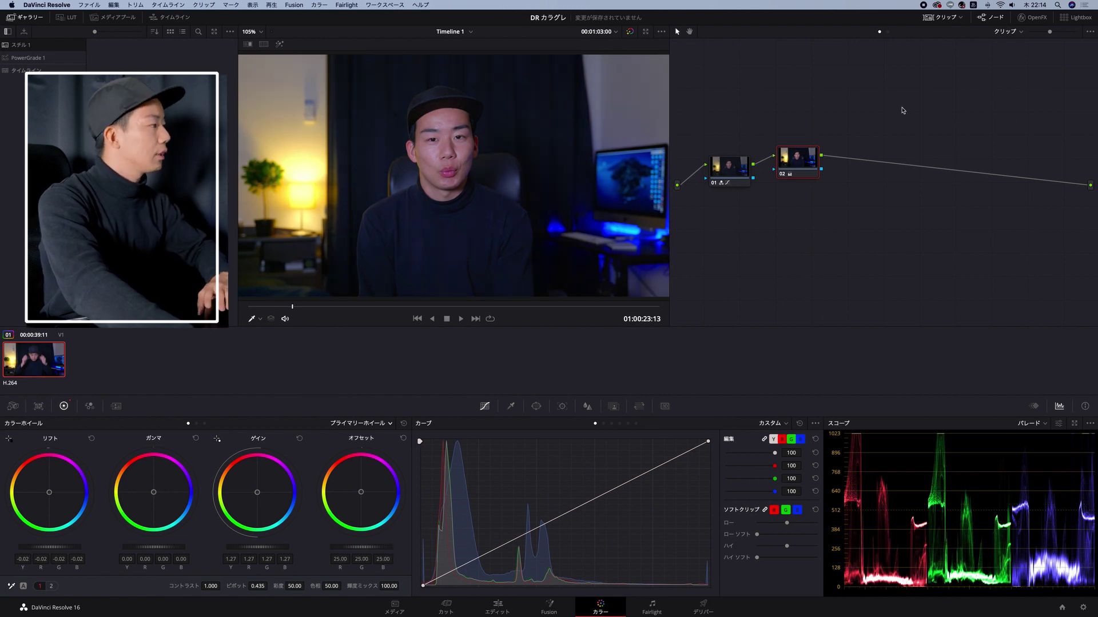
mouse_move(799, 161)
left_mouse_down()
mouse_move(820, 201)
mouse_move(789, 135)
left_mouse_up()
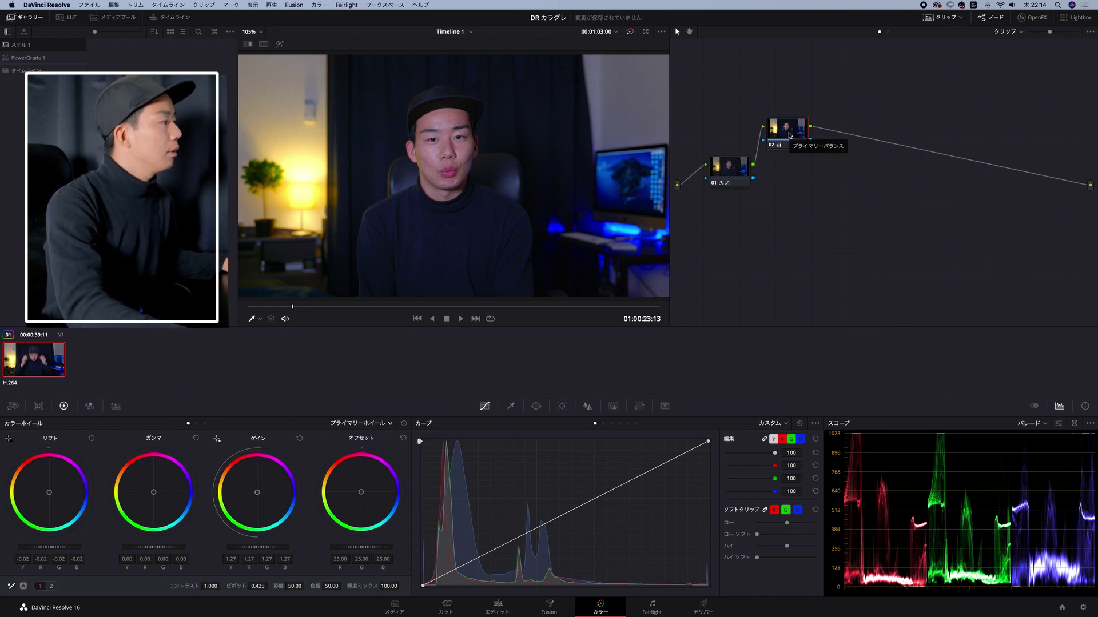
- Add serial node 03 after node 02 with Alt+S and nudge it into place
key("alt+s")
left_click_drag(848, 131, 855, 124)
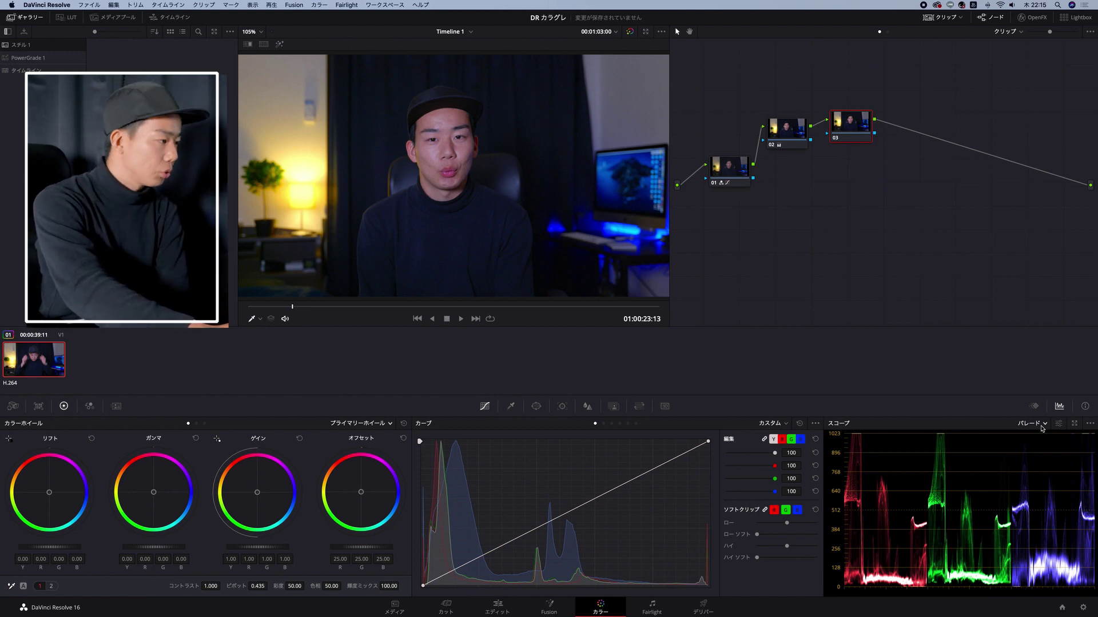
- Switch the scope to Vectorscope, align nodes 02 and 03 with node 01, and show the HSL qualifier
left_click(1042, 428)
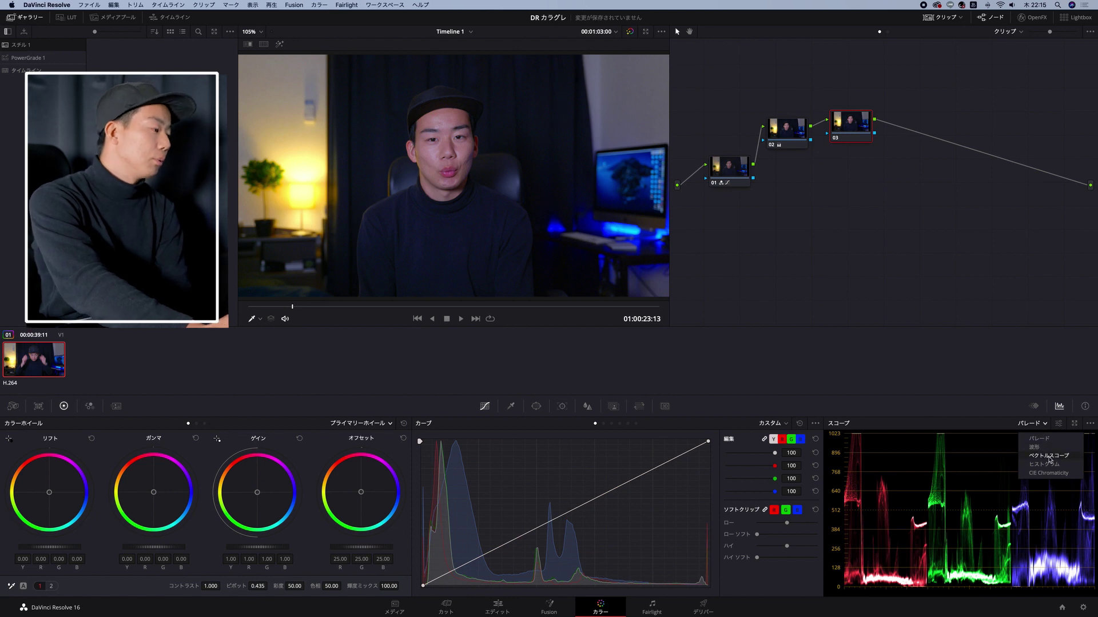
left_click(1050, 455)
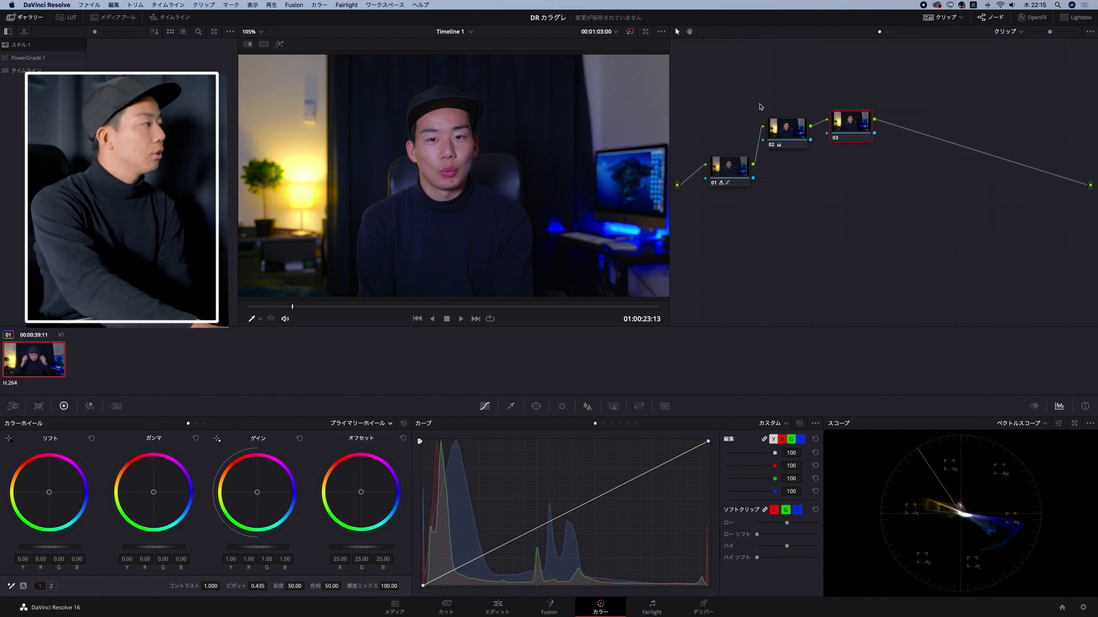
left_click_drag(844, 129, 859, 171)
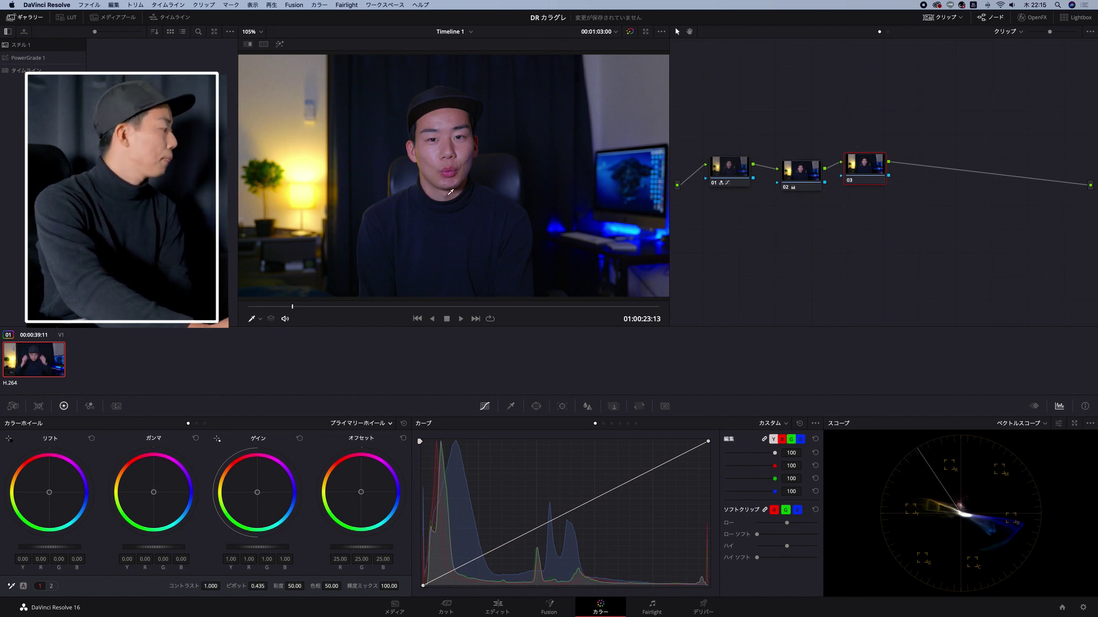
left_click(511, 407)
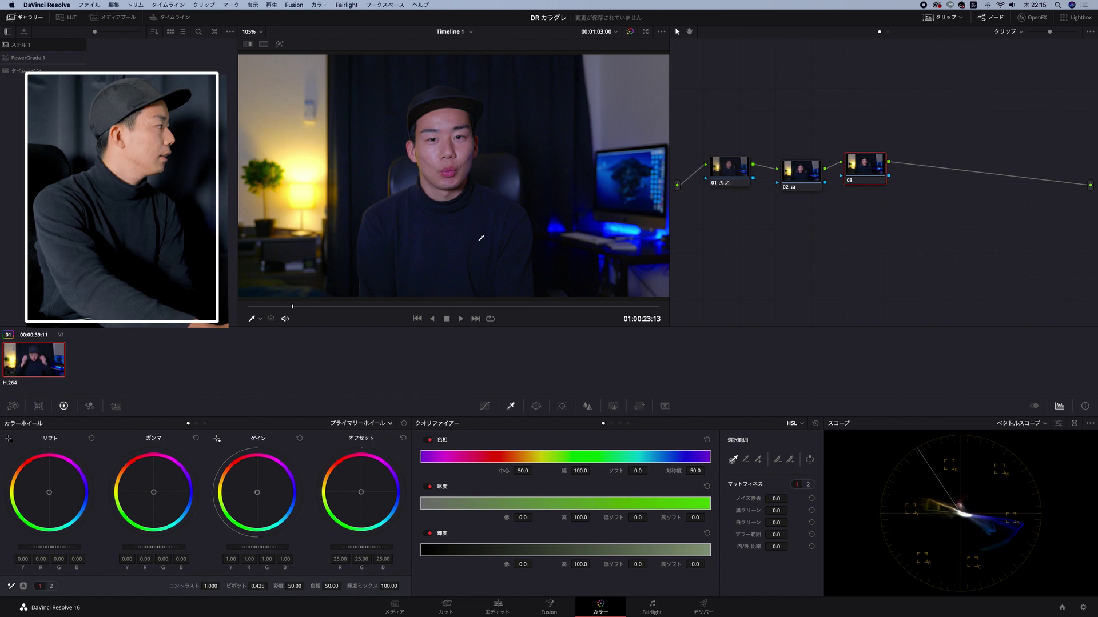
- Pick the face skin in Highlight mode: hue 24.5, width 30.6, luminance 54.1–70.7
left_click(444, 119)
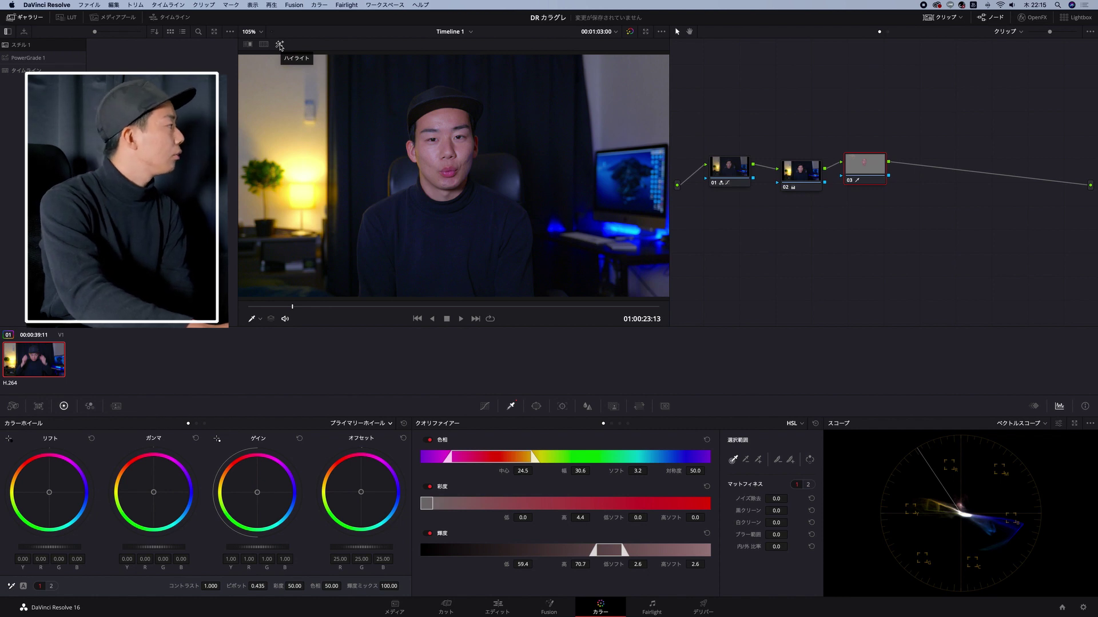
left_click(280, 45)
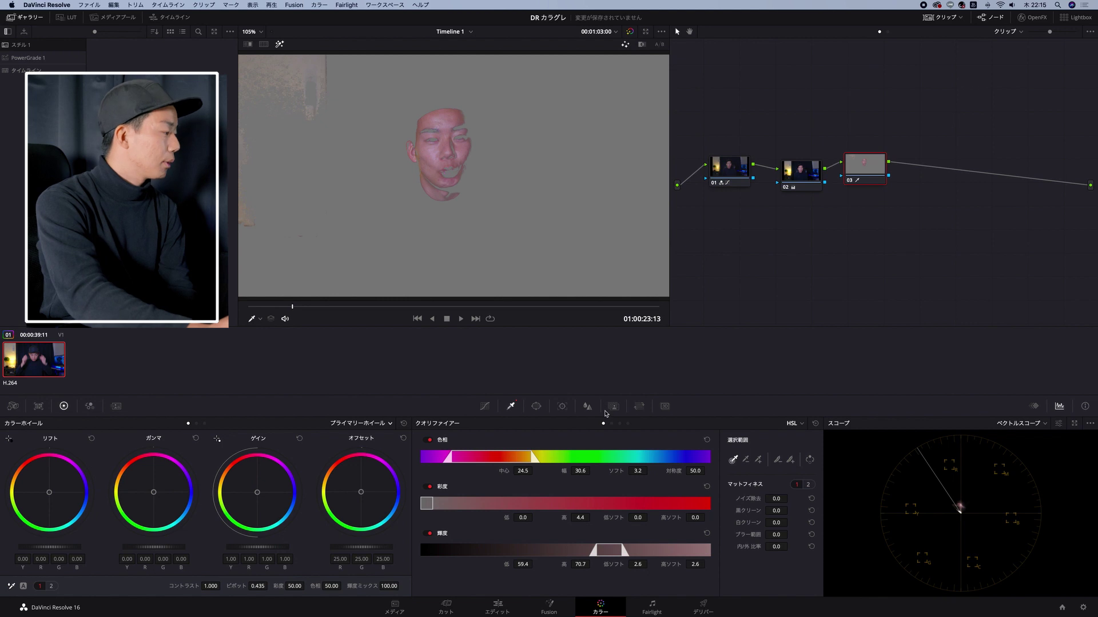
left_click(757, 459)
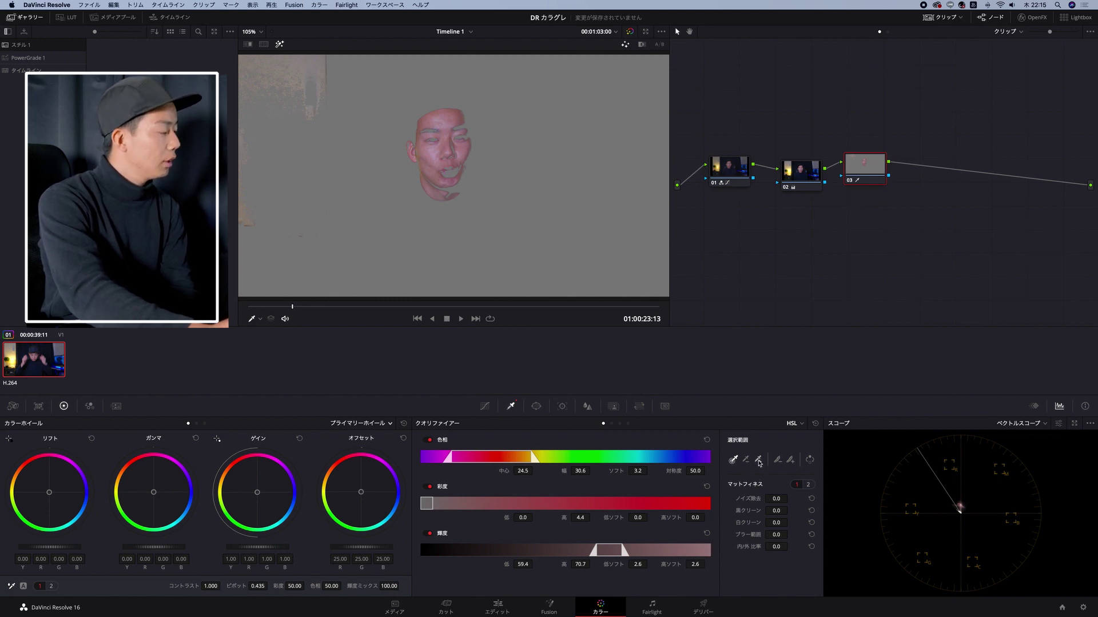
left_click(466, 164)
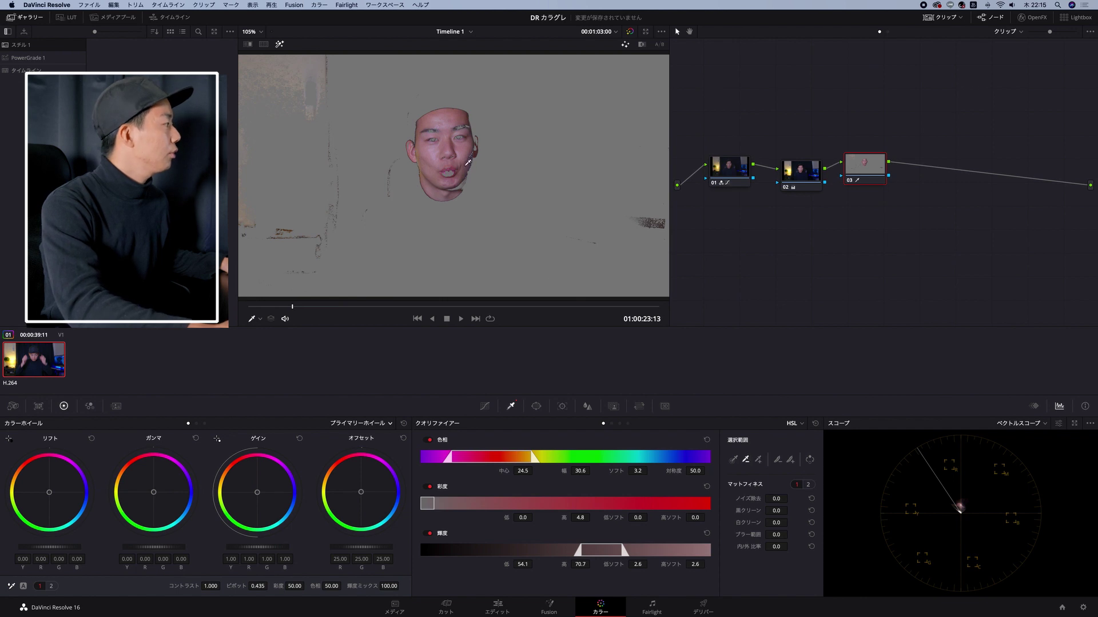
left_click(440, 120)
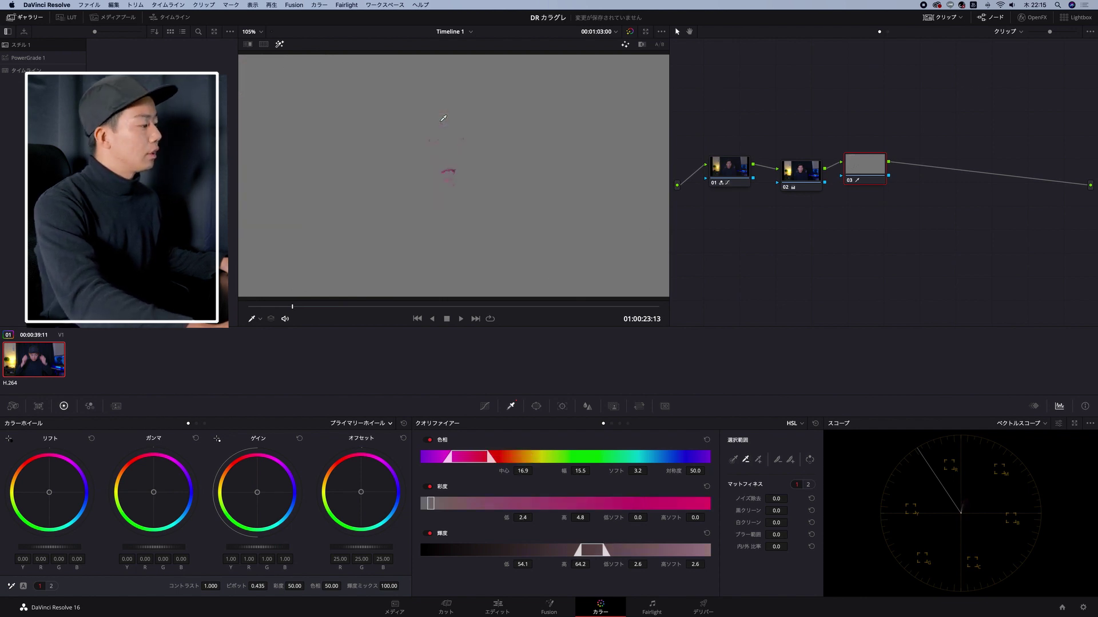
key("super+z")
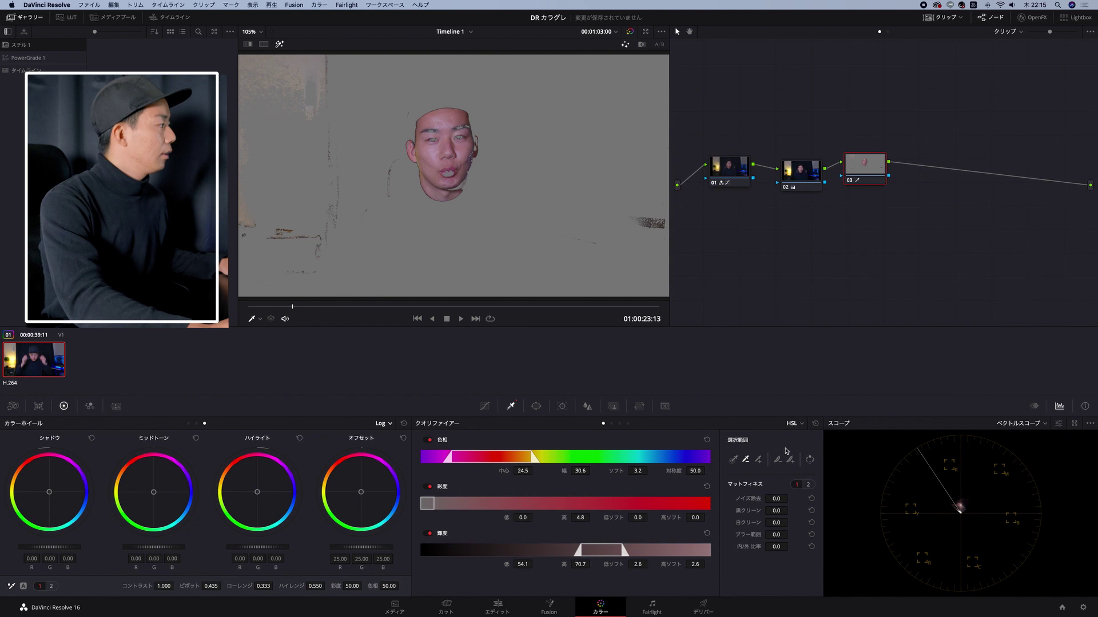
- Redo the skin picks with the add-colour picker, lowering Luminance Low to 52.8
key("super+z")
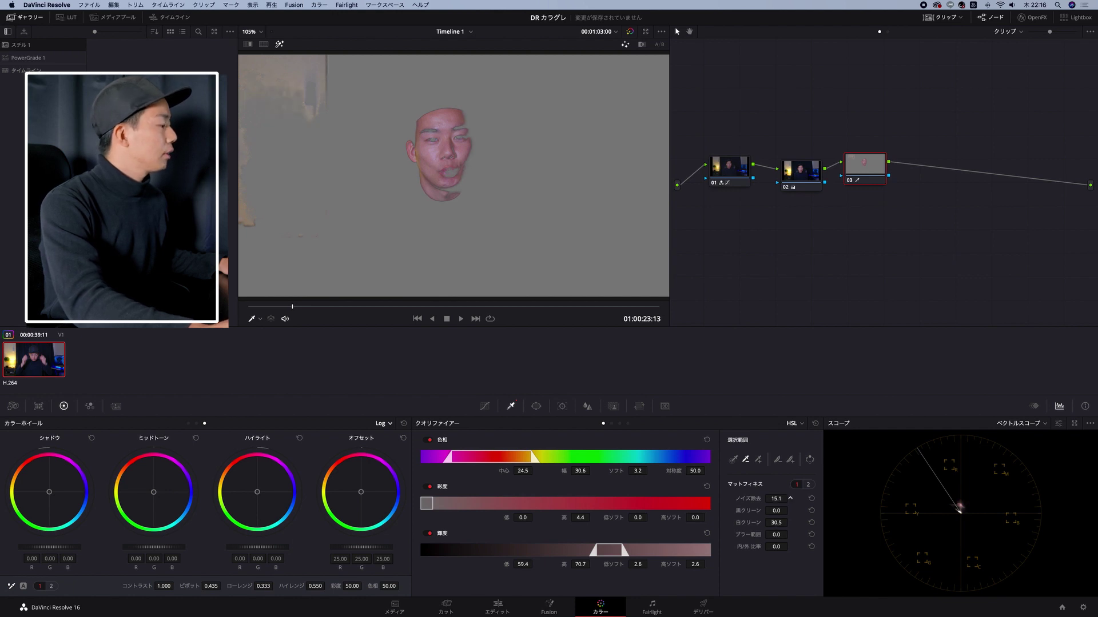
key("super+z")
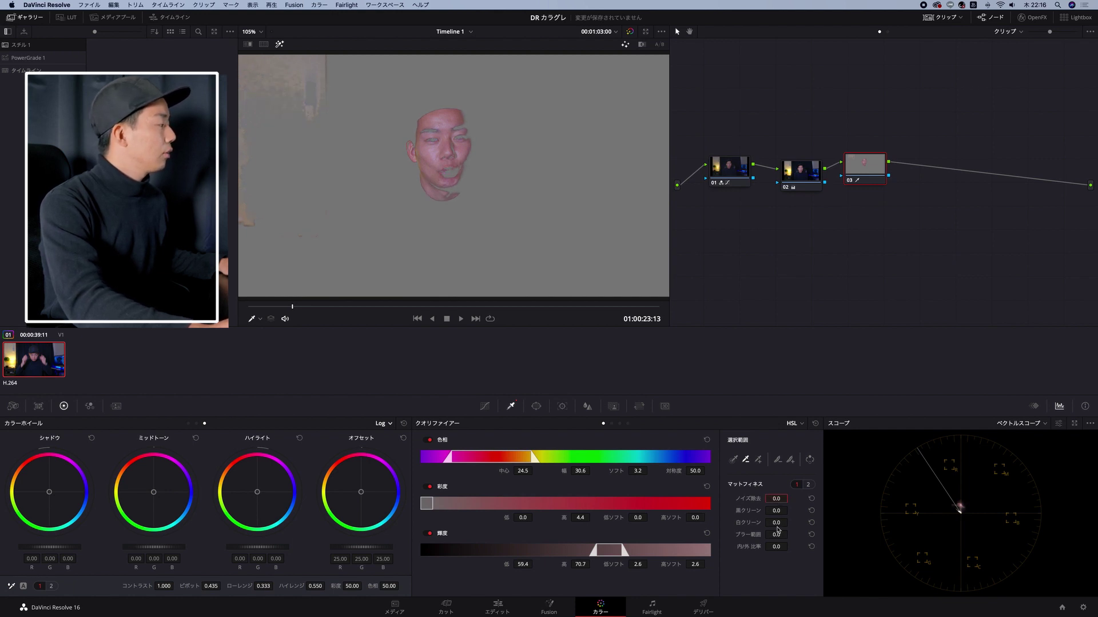
left_click(757, 460)
left_click_drag(445, 188, 453, 193)
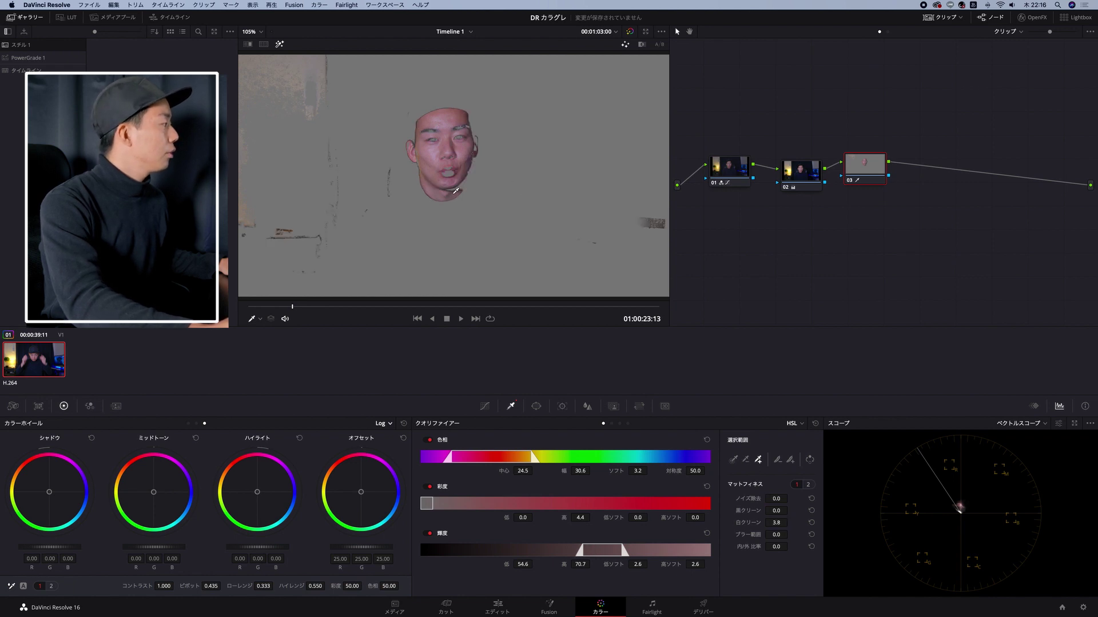
left_click(470, 156)
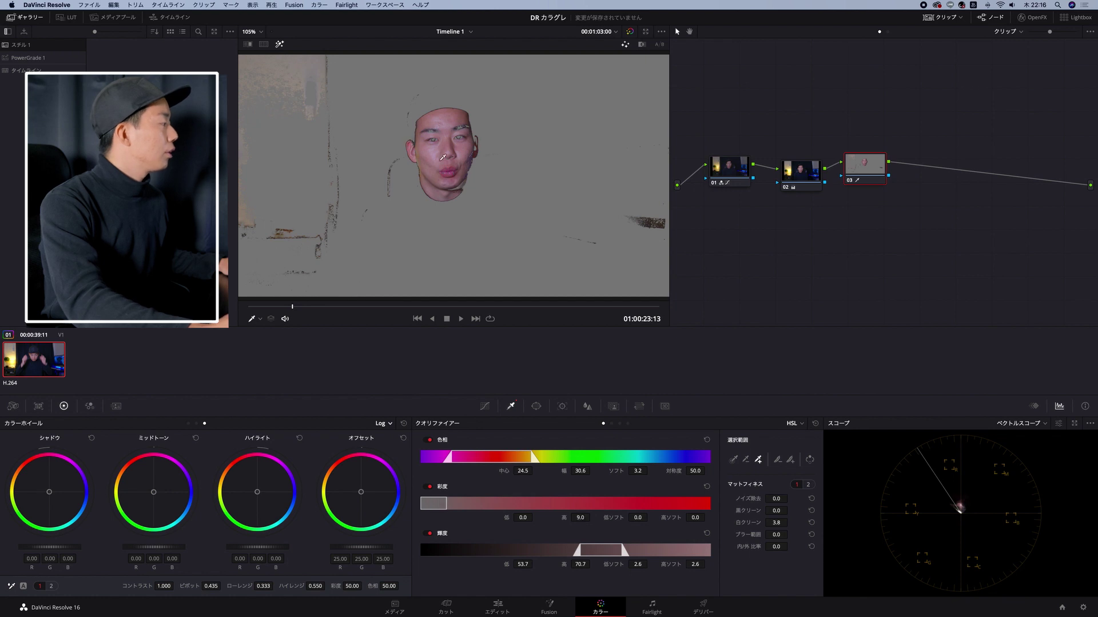
key("ctrl+z")
left_click(467, 159)
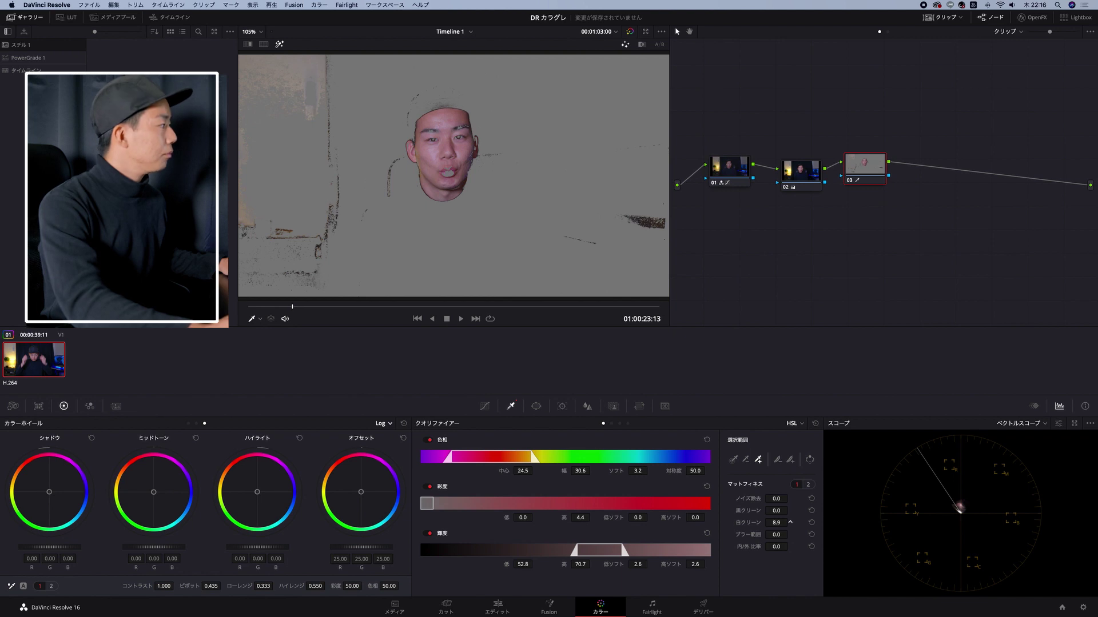
- Set matte Clean White to 20.3 and Blur Radius to 5.3
left_click_drag(790, 523, 790, 523)
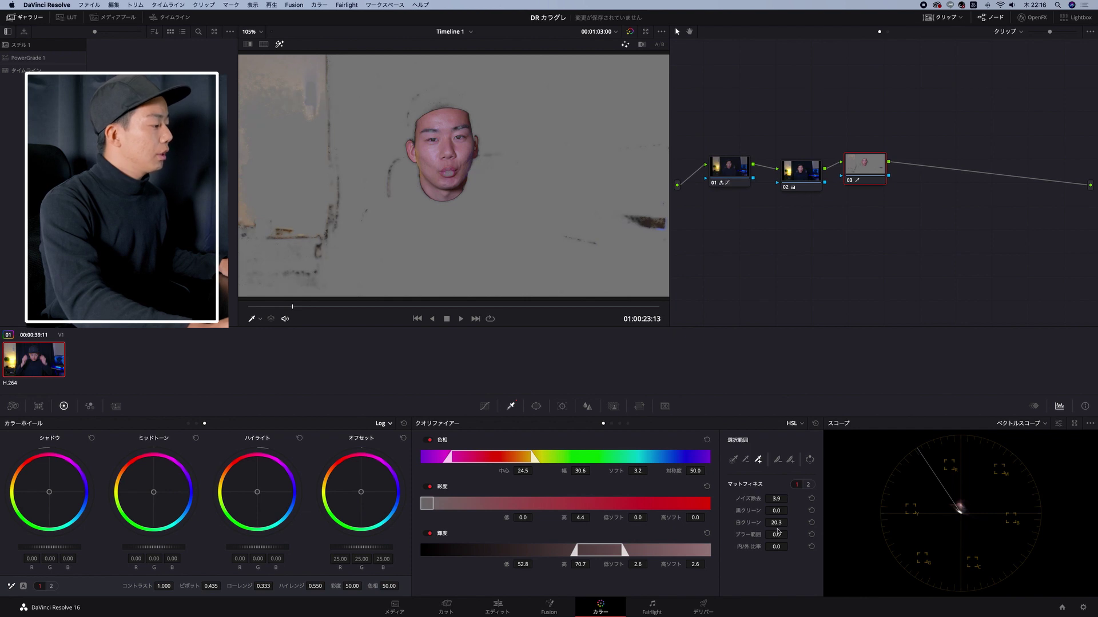
left_click_drag(790, 535, 791, 533)
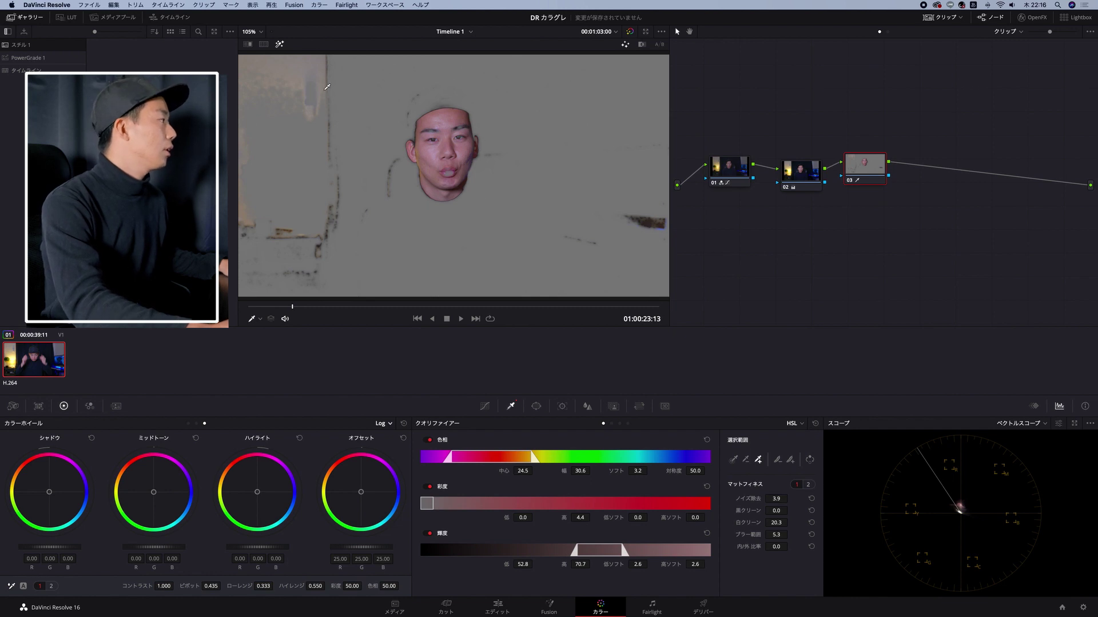
left_click_drag(865, 166, 870, 182)
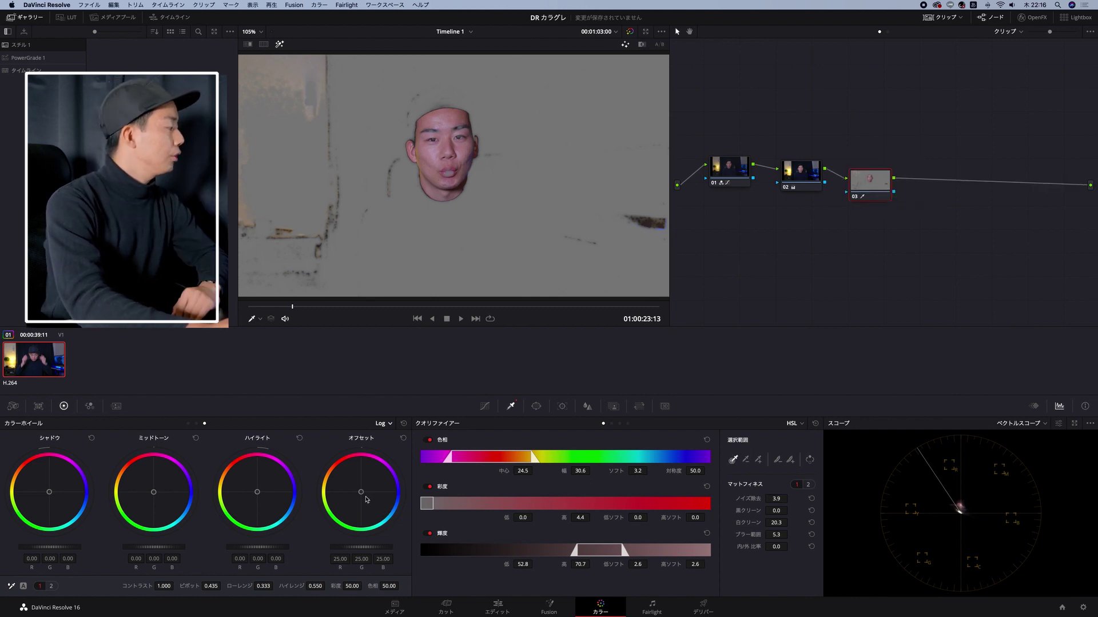
- Reset node 03's Offset wheel, then nudge it slightly warm to about 26.13/24.65/24.76
left_click_drag(361, 493, 364, 494)
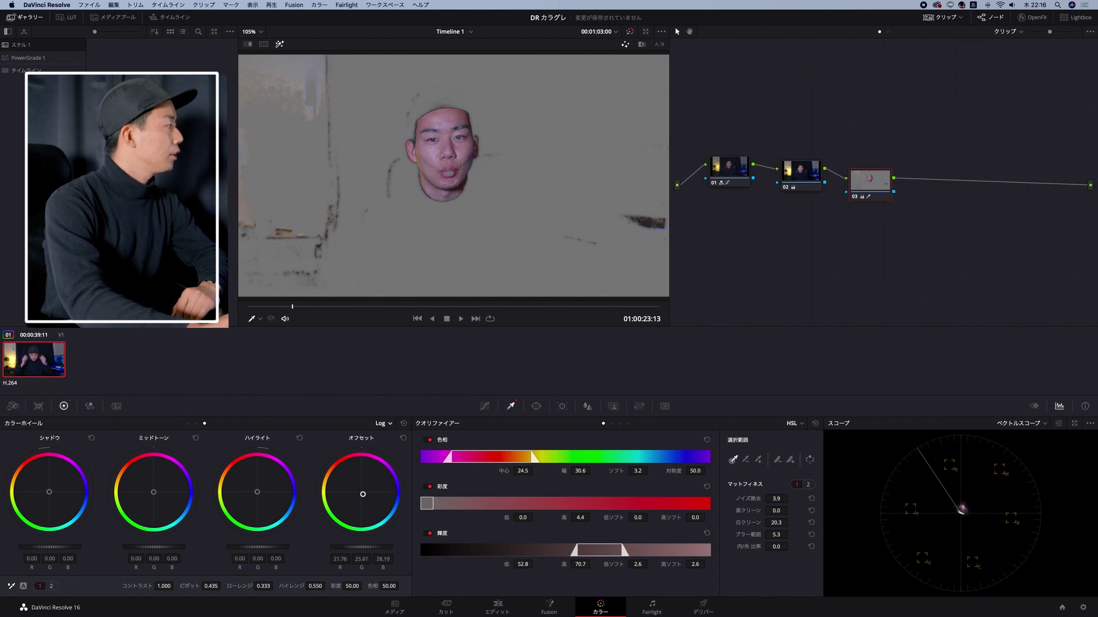
left_click_drag(357, 496, 367, 491)
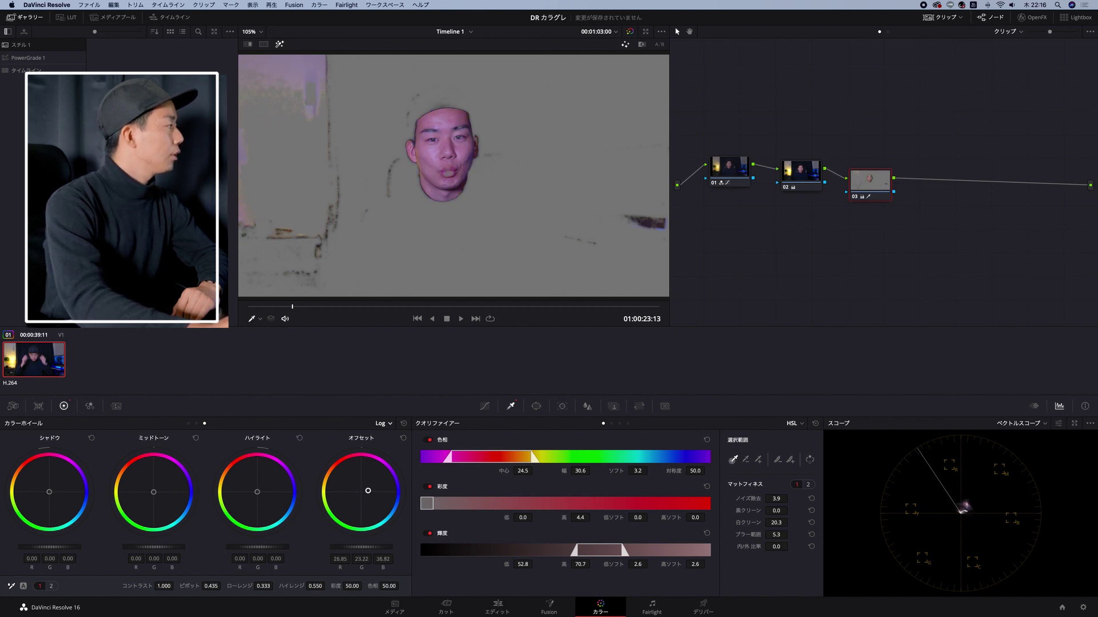
left_click(403, 438)
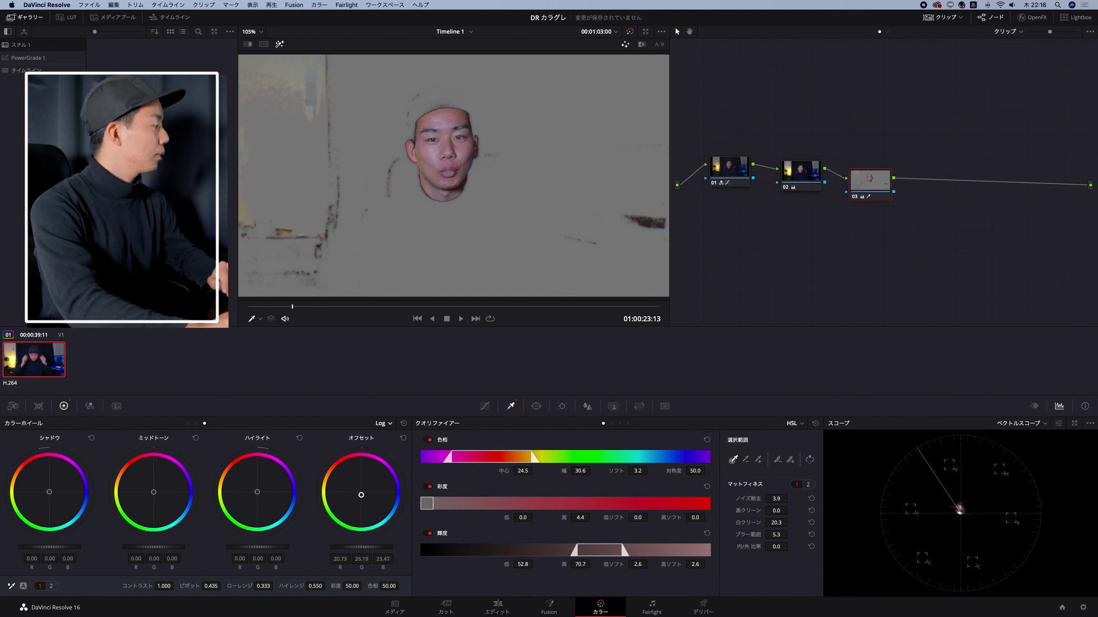
left_click_drag(870, 185, 865, 166)
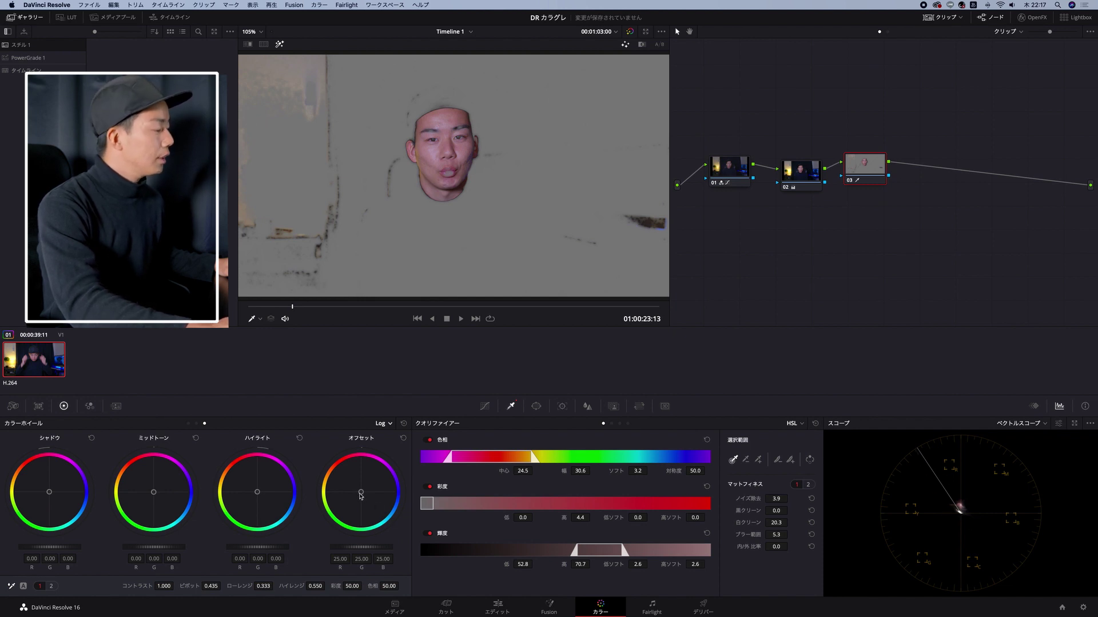
left_click_drag(360, 490, 359, 491)
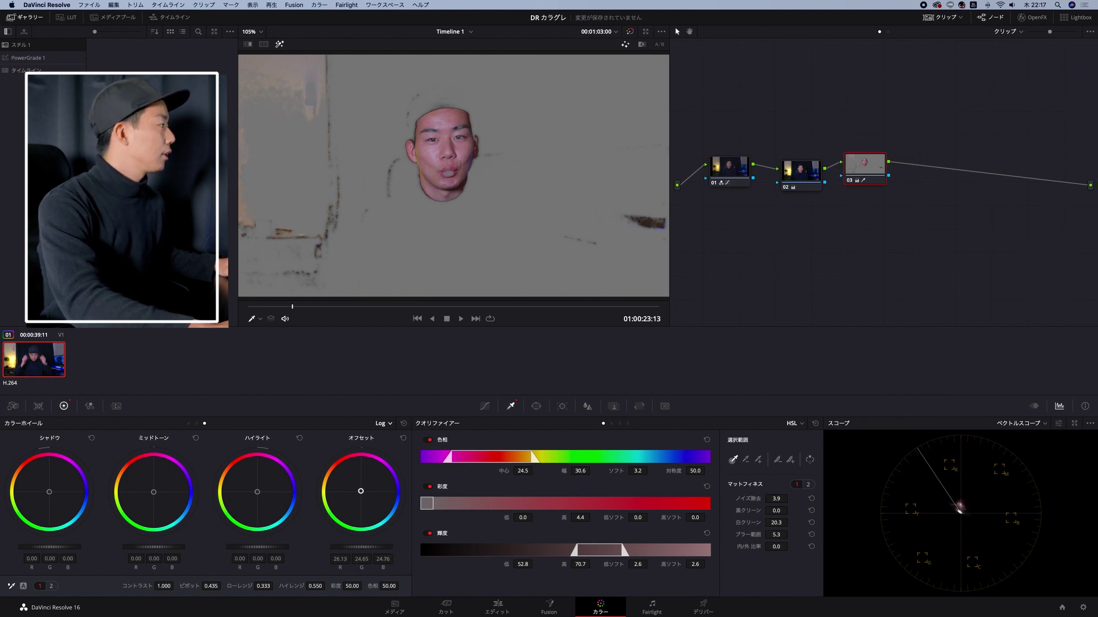
left_click_drag(361, 491, 362, 490)
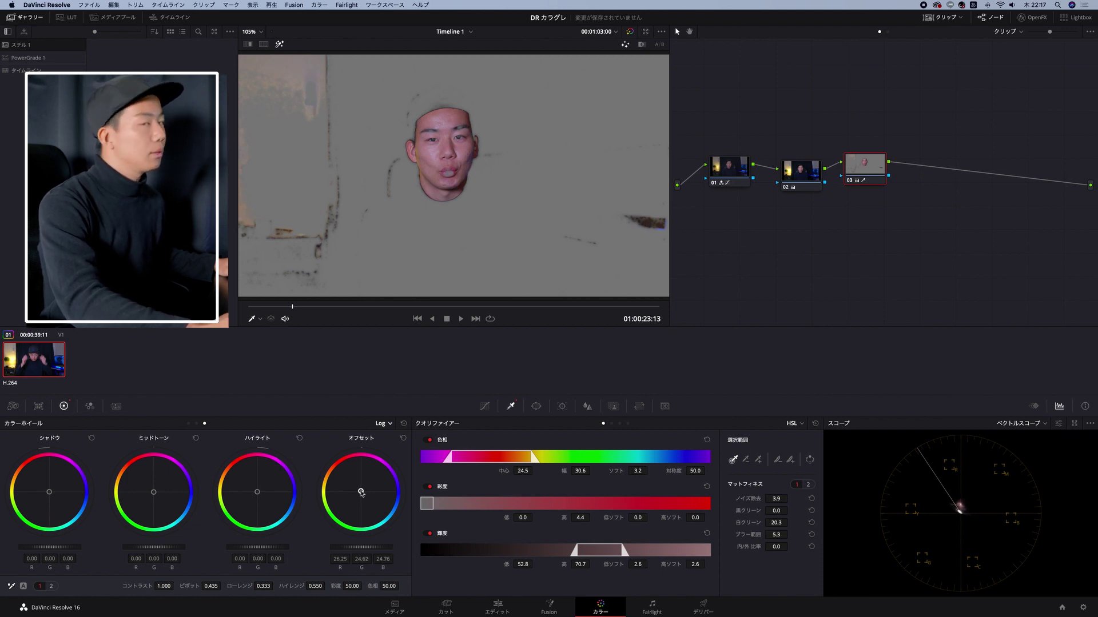
- Against the full image, push node 03's offset to 30.55/23.91/19.12, then return to the matte view
left_click(279, 45)
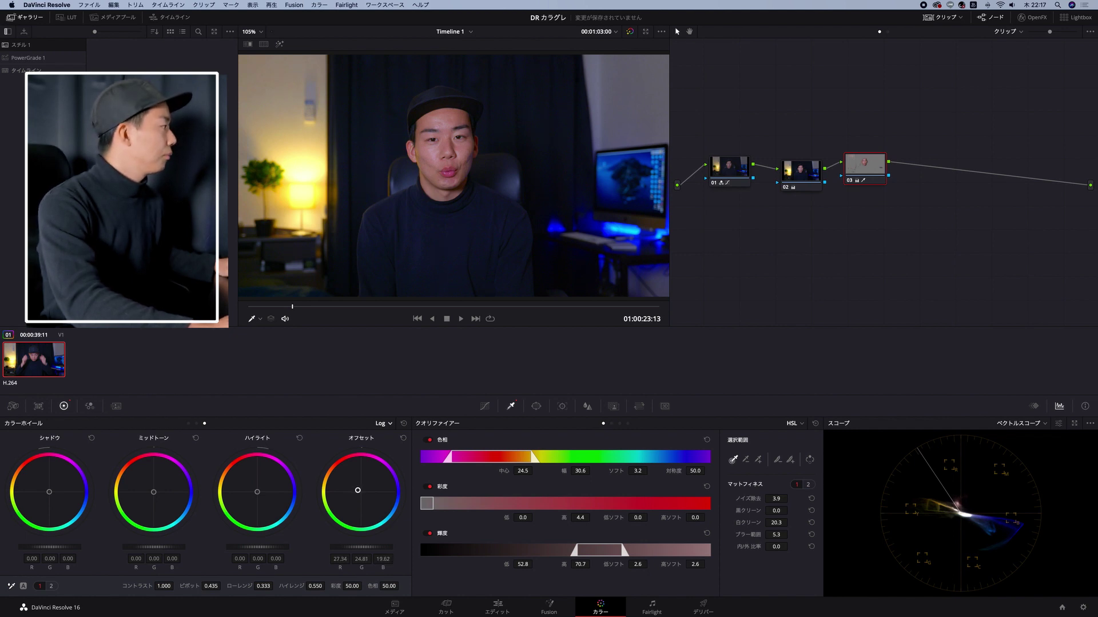
left_click_drag(358, 490, 358, 492)
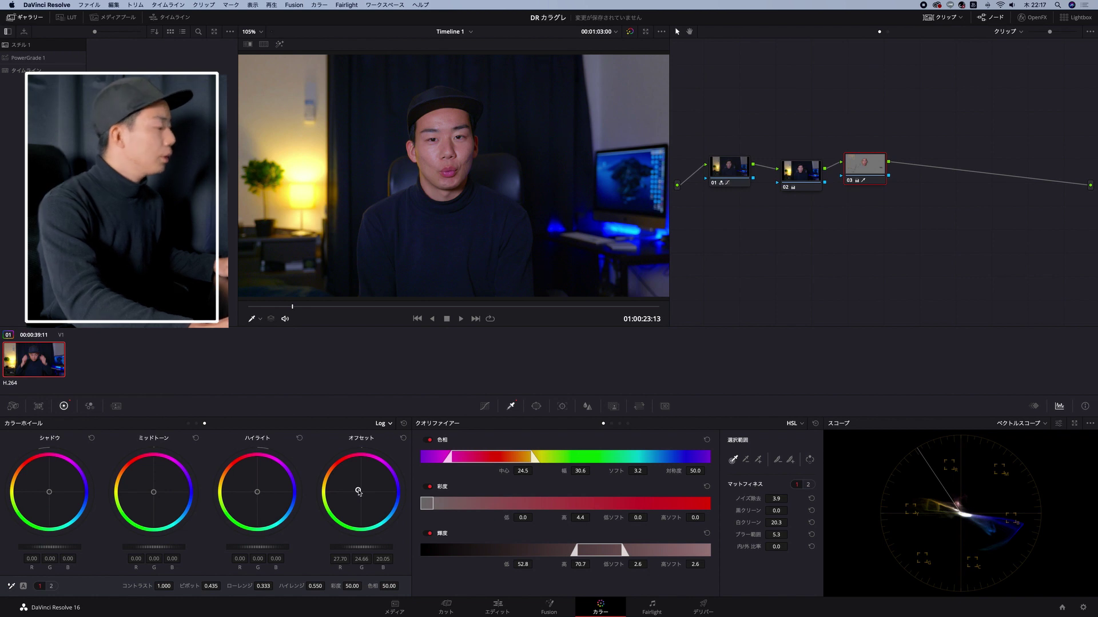
mouse_move(360, 488)
left_mouse_down()
mouse_move(369, 486)
mouse_move(356, 486)
left_mouse_up()
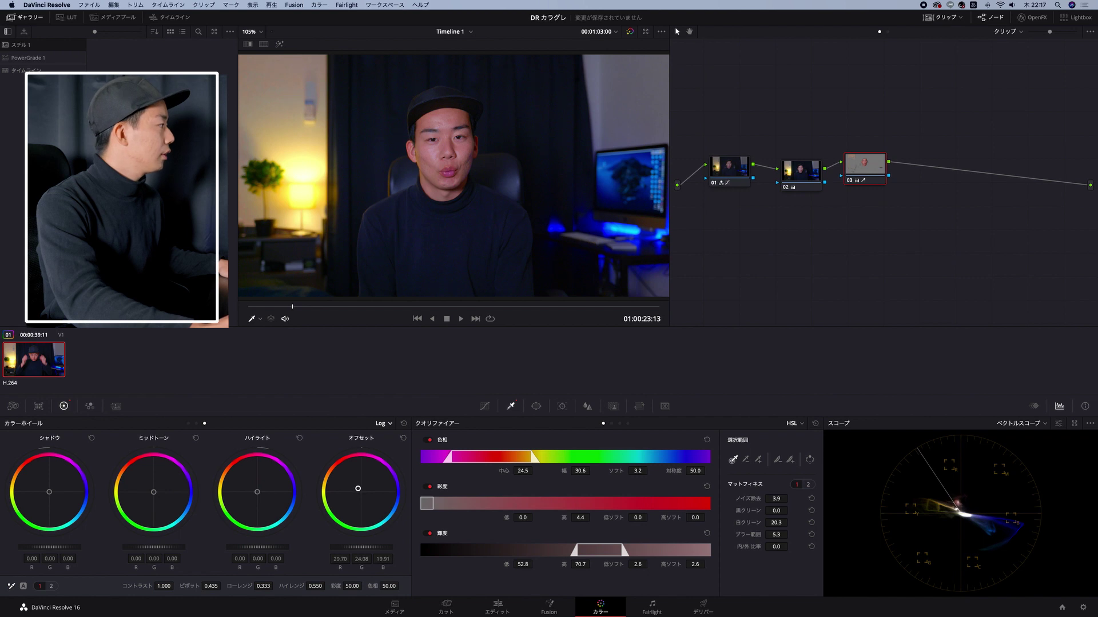
left_click_drag(358, 488, 358, 489)
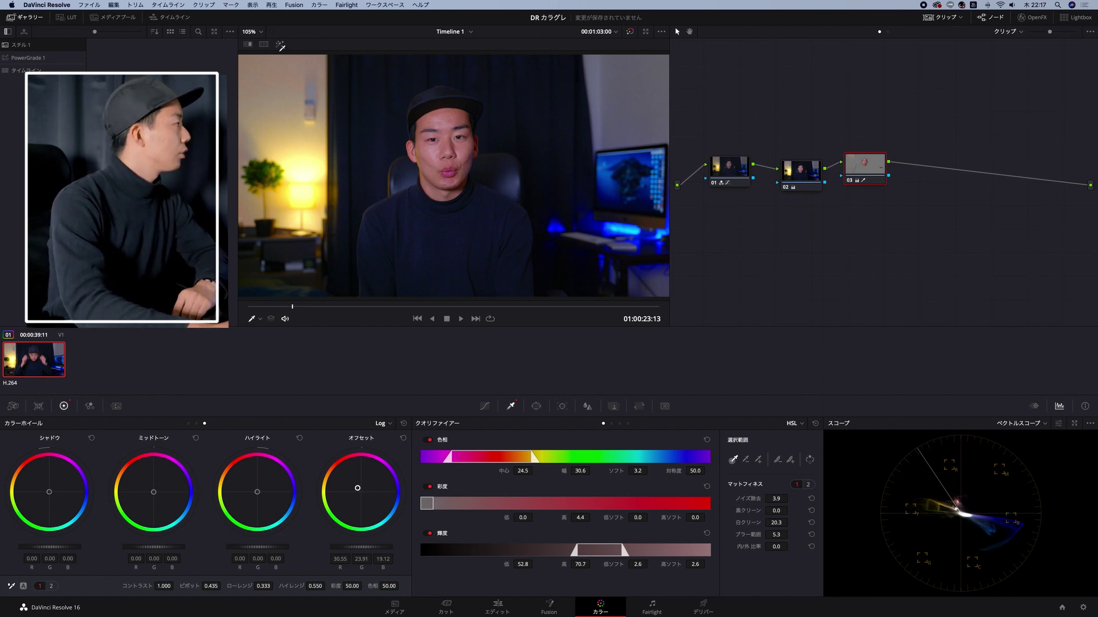
left_click(279, 45)
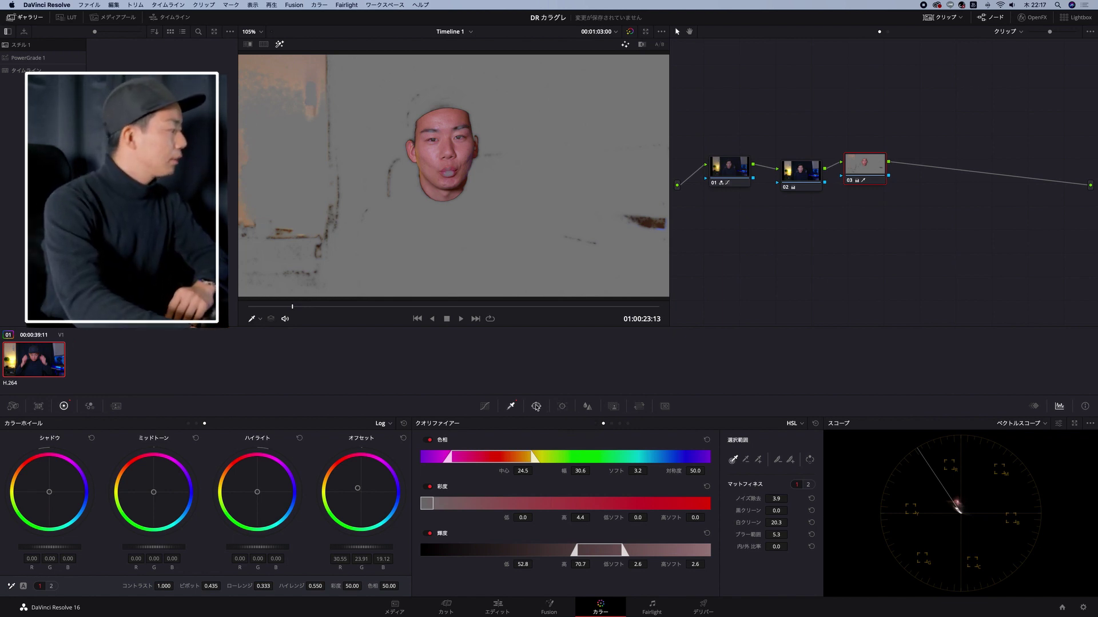
- Add a Circle Power Window to node 03 and shape it into a tall ellipse over the face
left_click(536, 407)
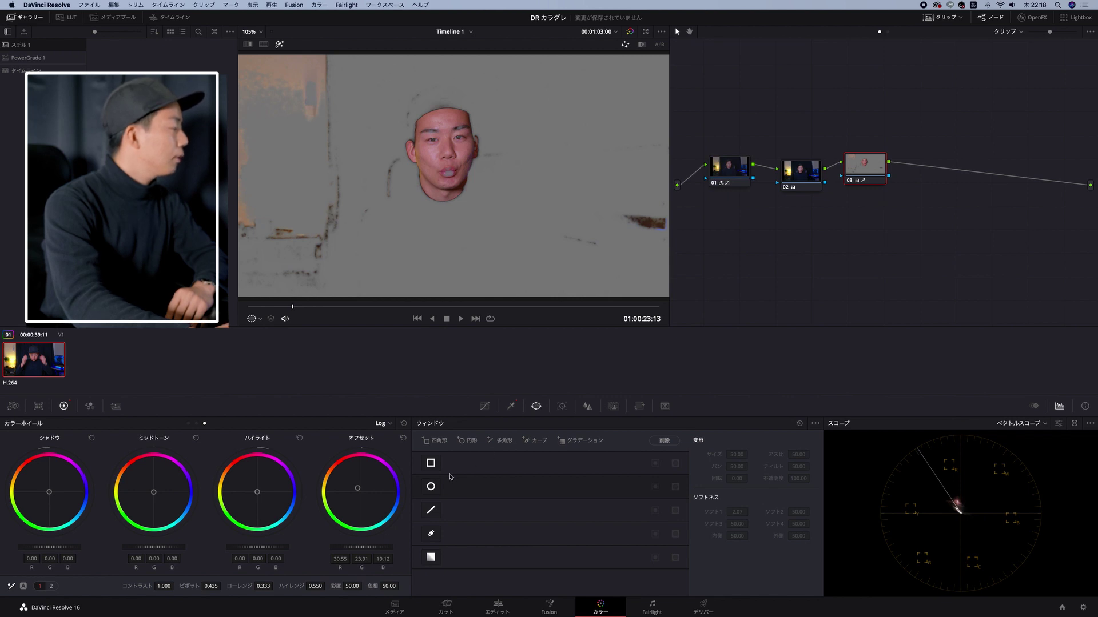
left_click(431, 487)
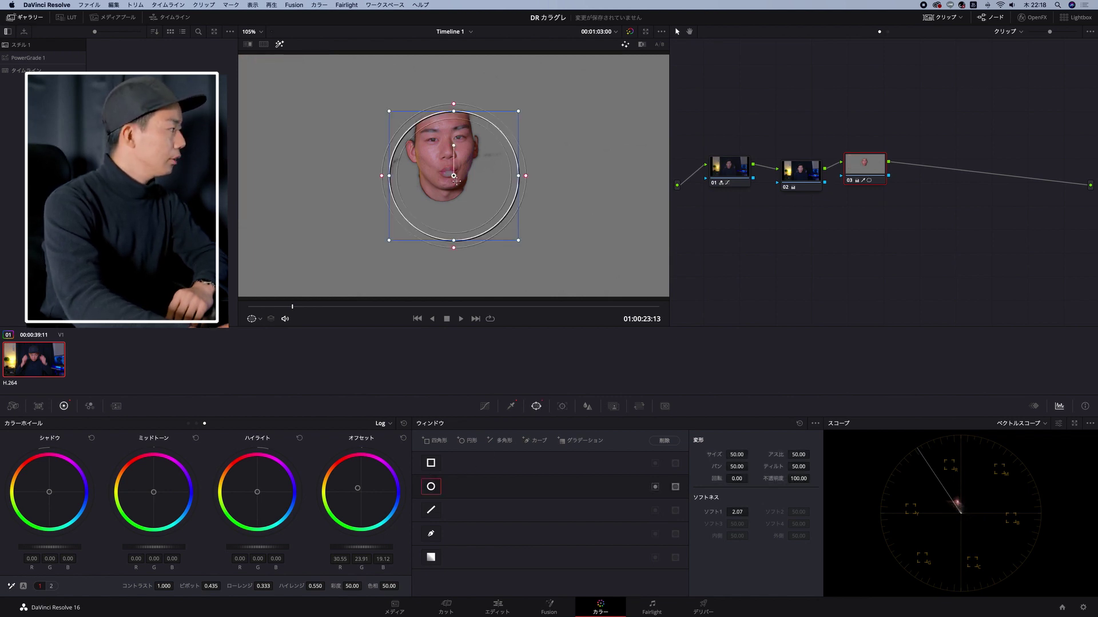
mouse_move(475, 160)
left_mouse_down()
mouse_move(518, 131)
mouse_move(459, 159)
left_mouse_up()
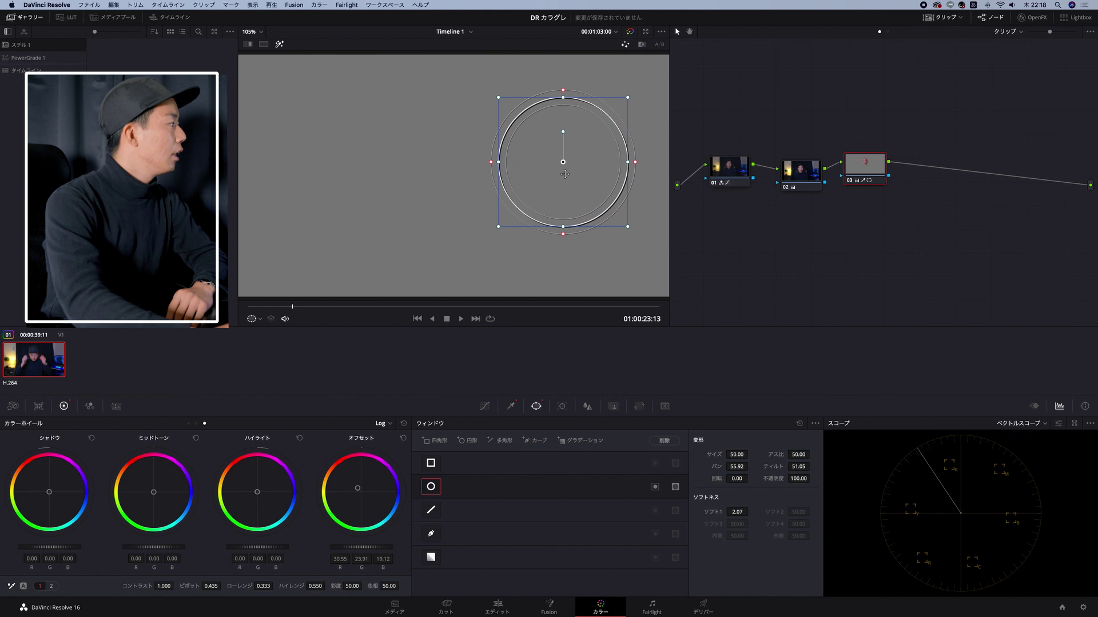
left_click_drag(436, 217, 449, 292)
mouse_move(503, 153)
left_mouse_down()
mouse_move(542, 164)
mouse_move(511, 182)
left_mouse_up()
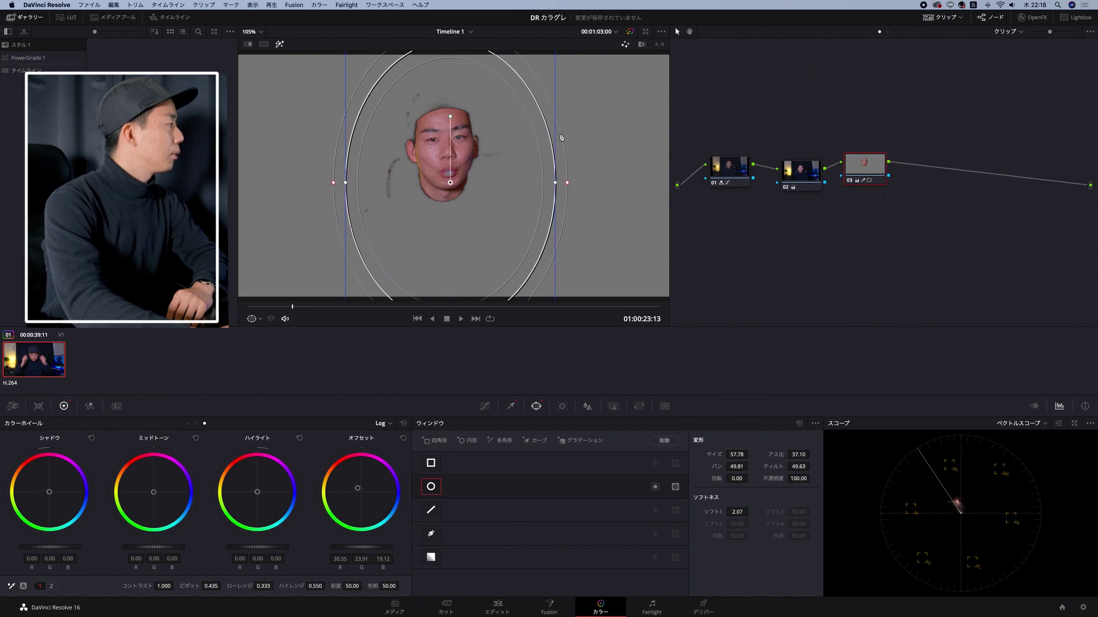
- Refine the oval's width while viewing the full image, then add serial node 04
left_click(280, 45)
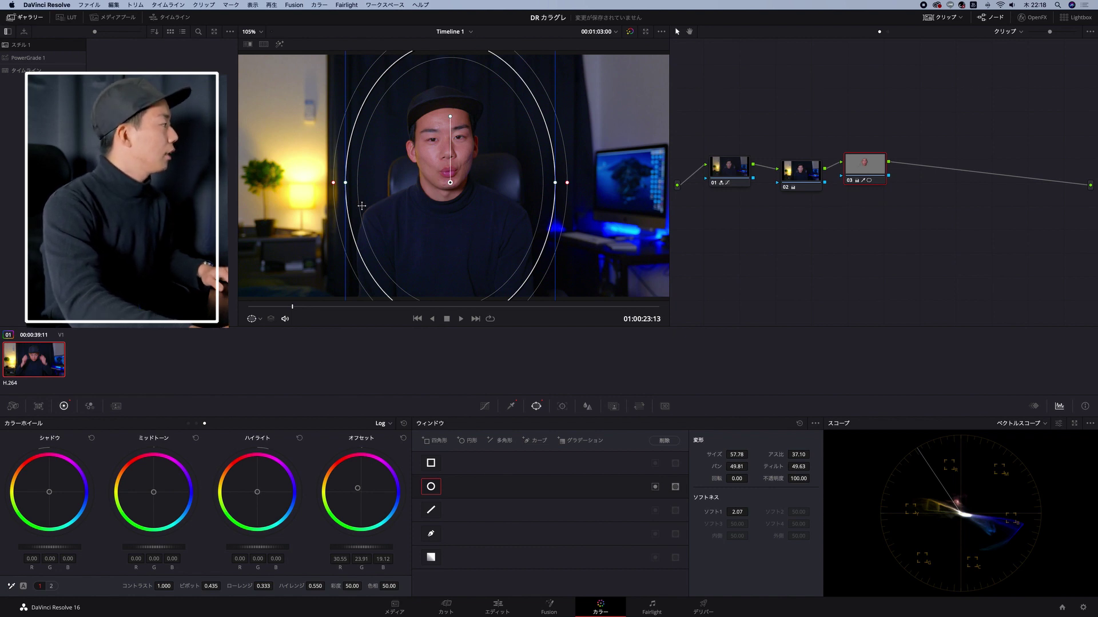
left_click_drag(555, 183, 663, 181)
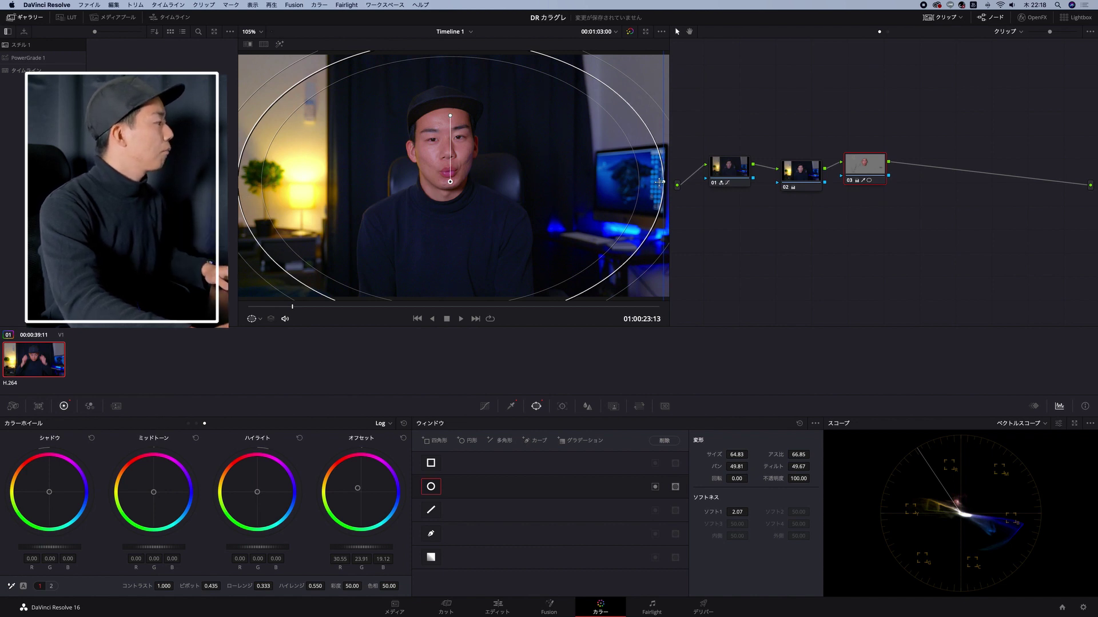
mouse_move(664, 184)
left_mouse_down()
mouse_move(561, 186)
mouse_move(811, 155)
mouse_move(665, 120)
mouse_move(477, 177)
left_mouse_up()
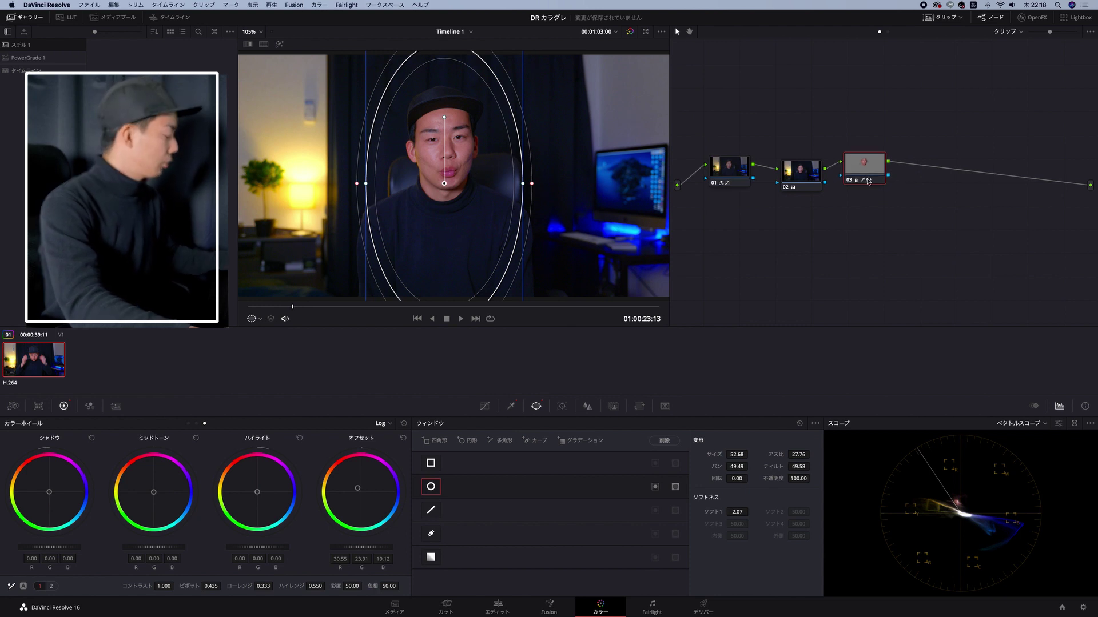
key("alt+s")
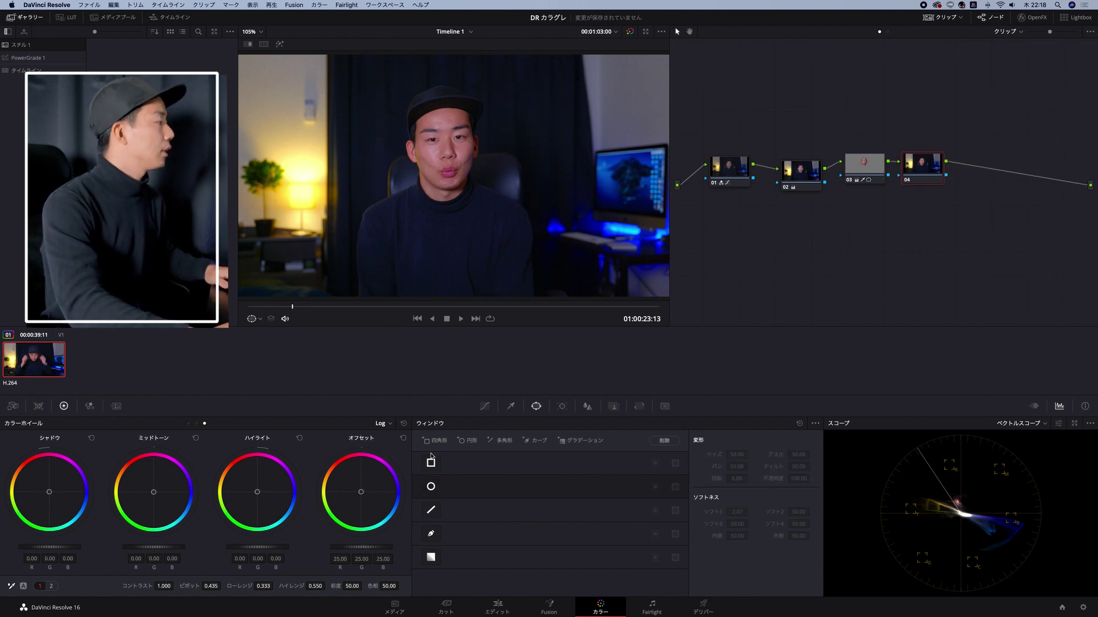
- Open node 04's Curves and go to the Hue vs Hue page
left_click(484, 406)
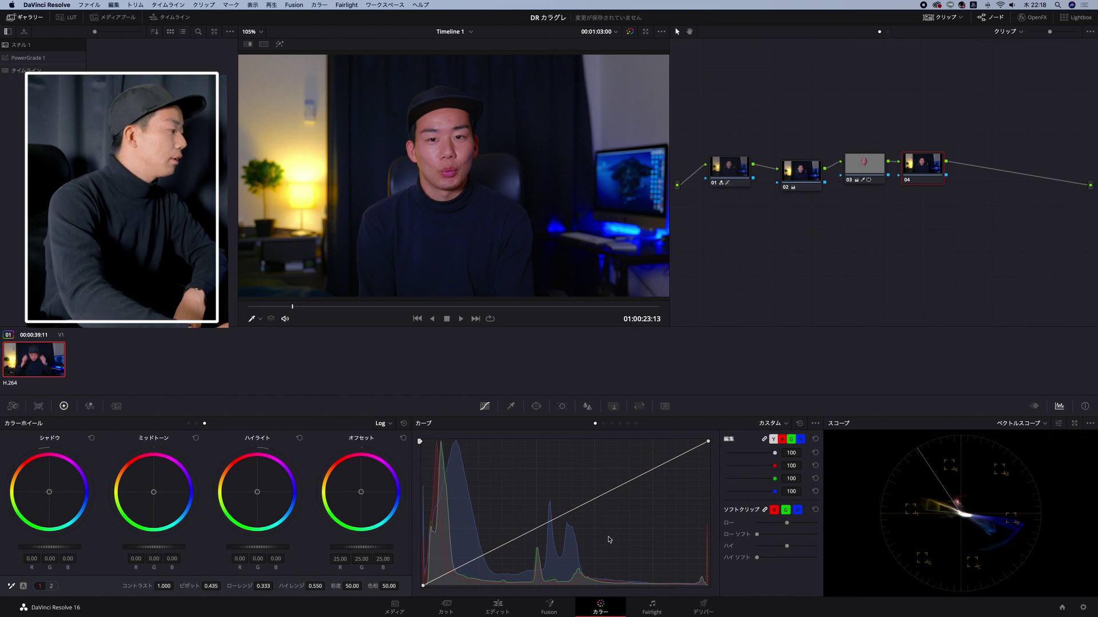
left_click(603, 423)
left_click(595, 424)
left_click(637, 424)
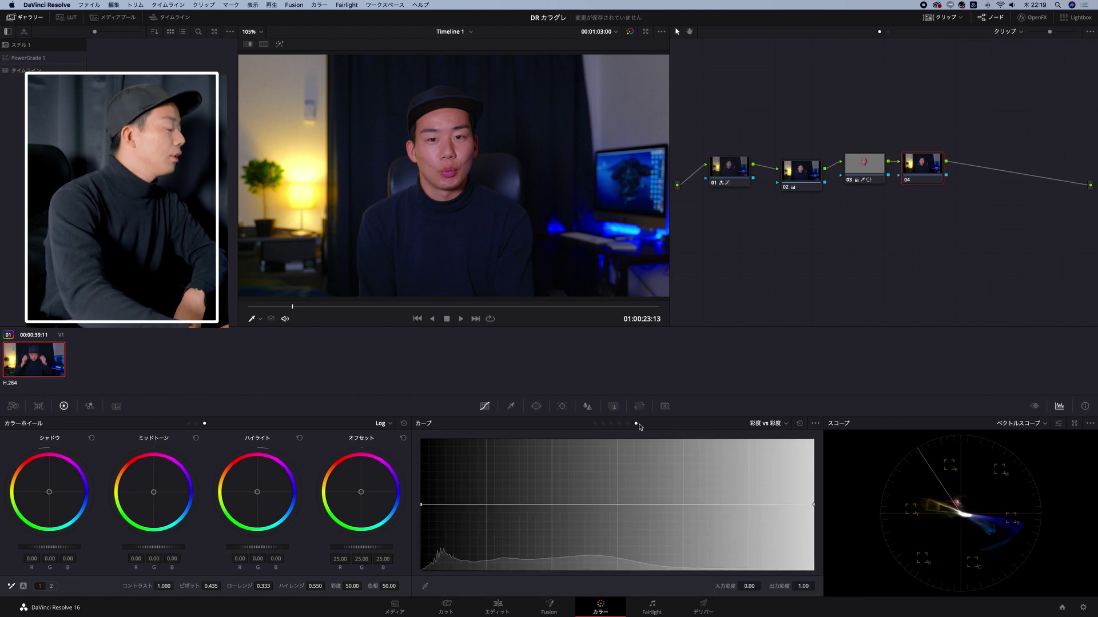
left_click(603, 424)
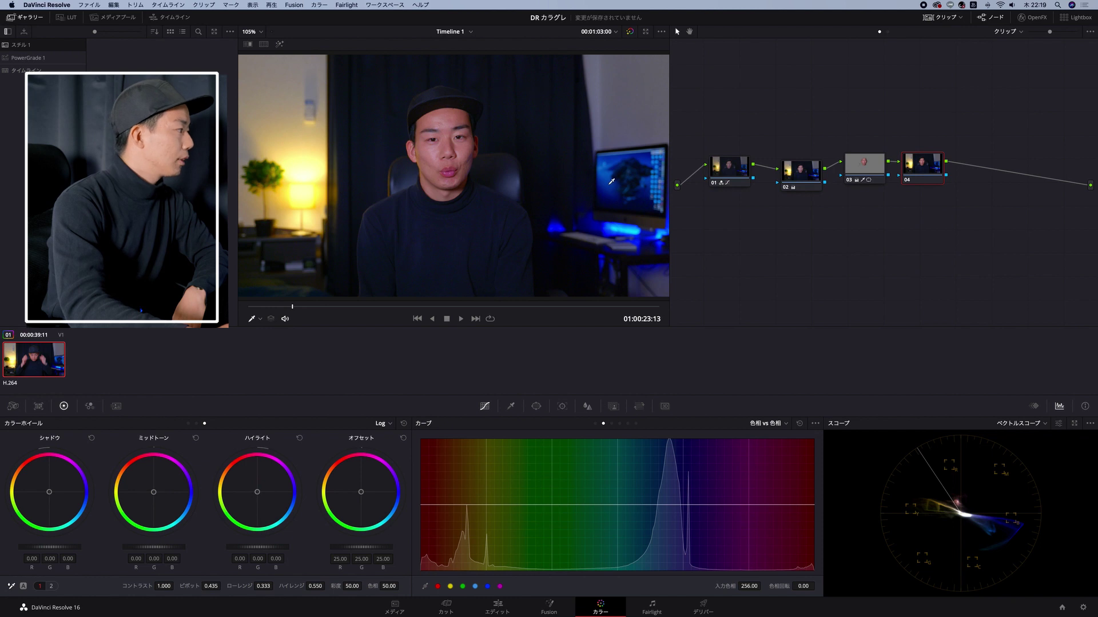
- Rotate the blue hues subtly on Hue vs Hue, input hue 133.00 shifted by 12.23
left_click_drag(660, 506, 662, 537)
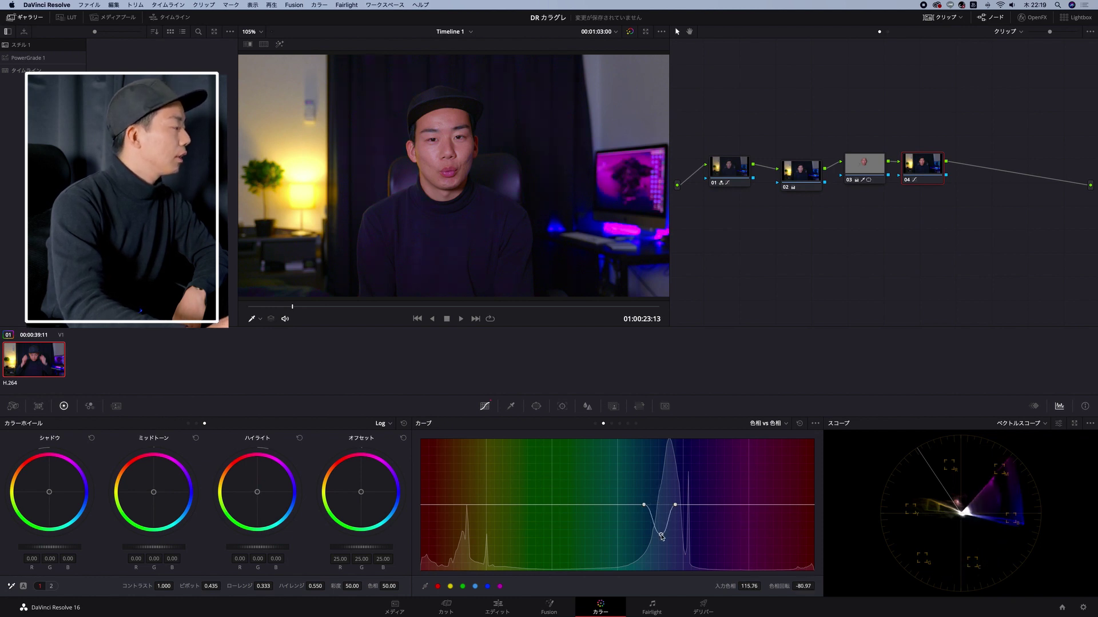
left_click_drag(661, 536, 654, 478)
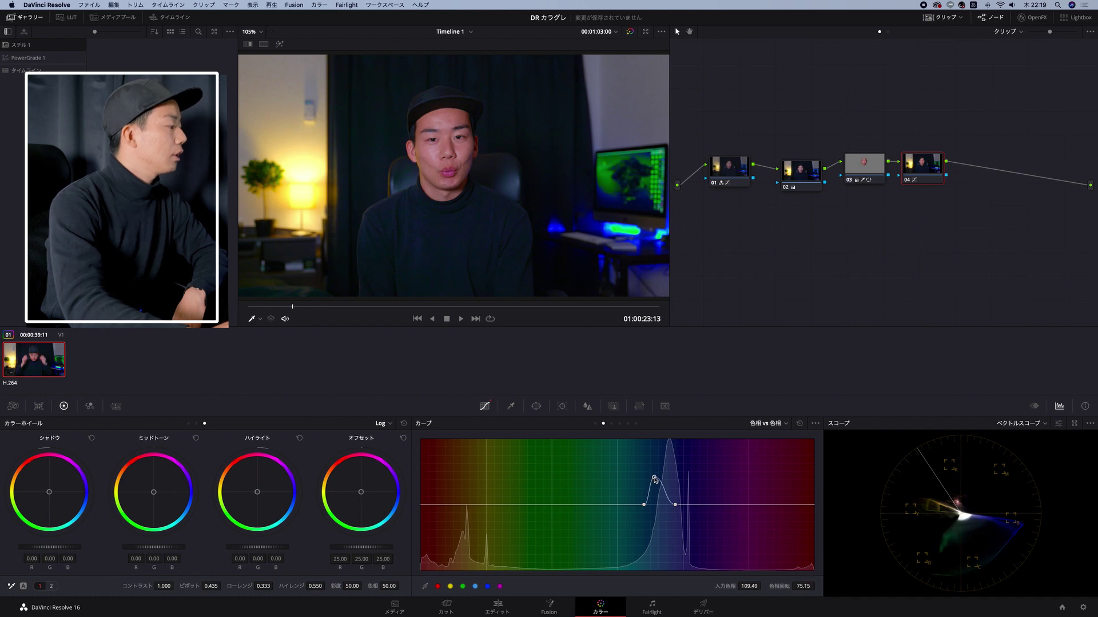
left_click_drag(675, 505, 705, 506)
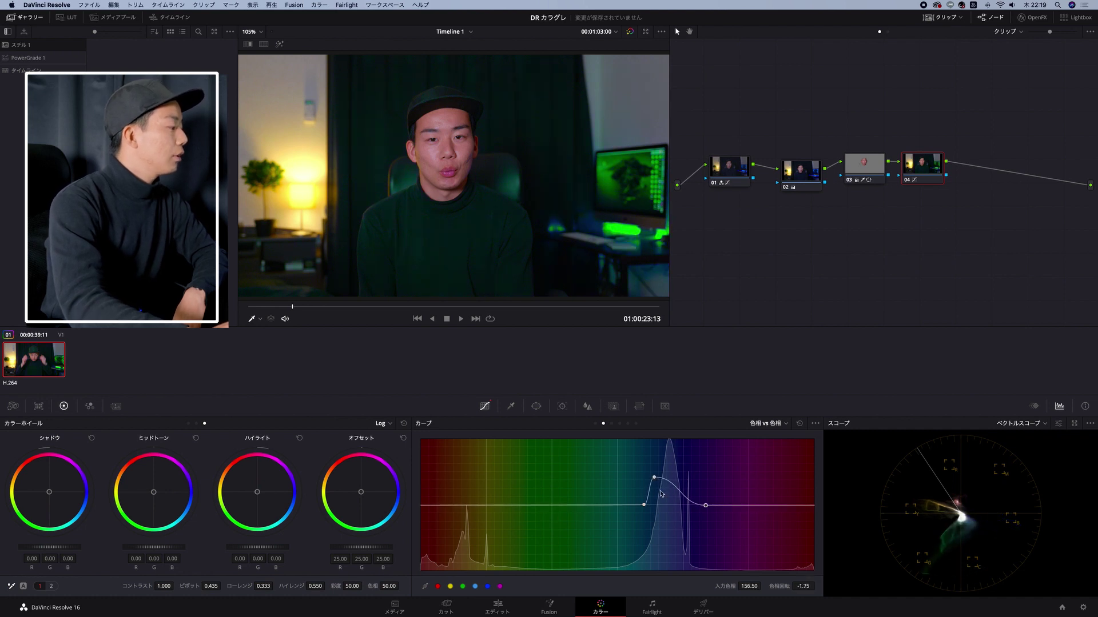
left_click_drag(652, 479, 675, 509)
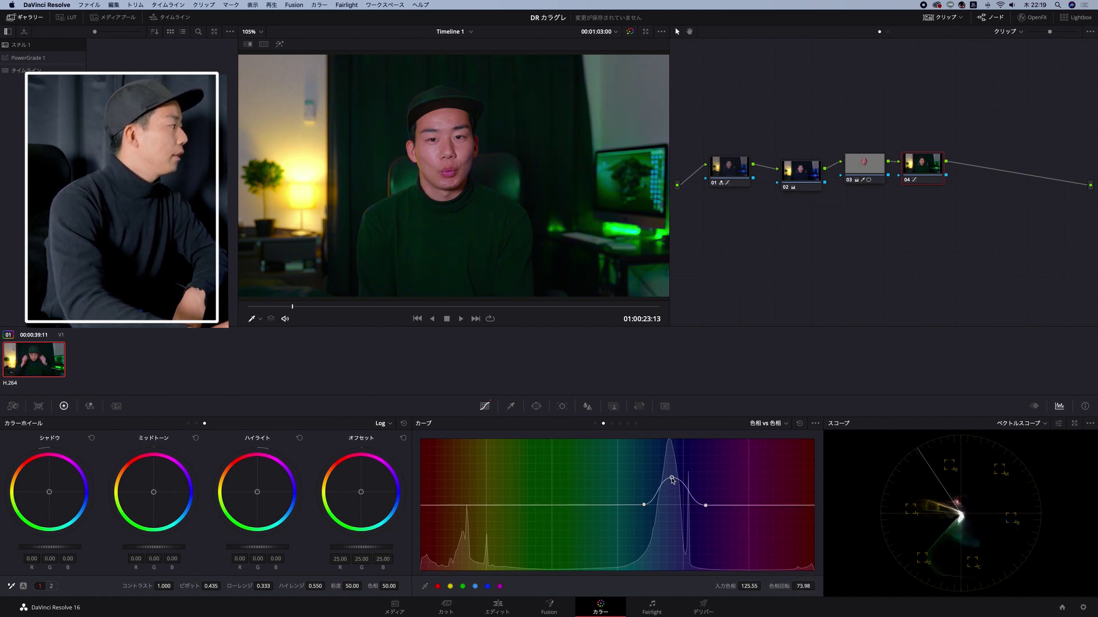
left_click_drag(675, 508, 684, 503)
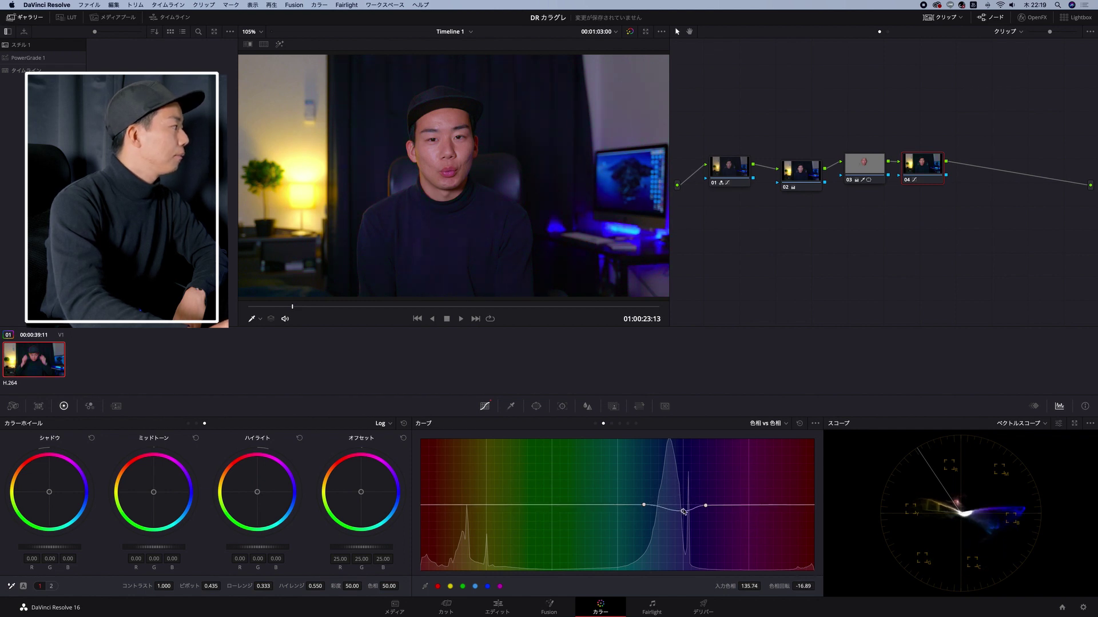
left_click_drag(681, 501, 681, 502)
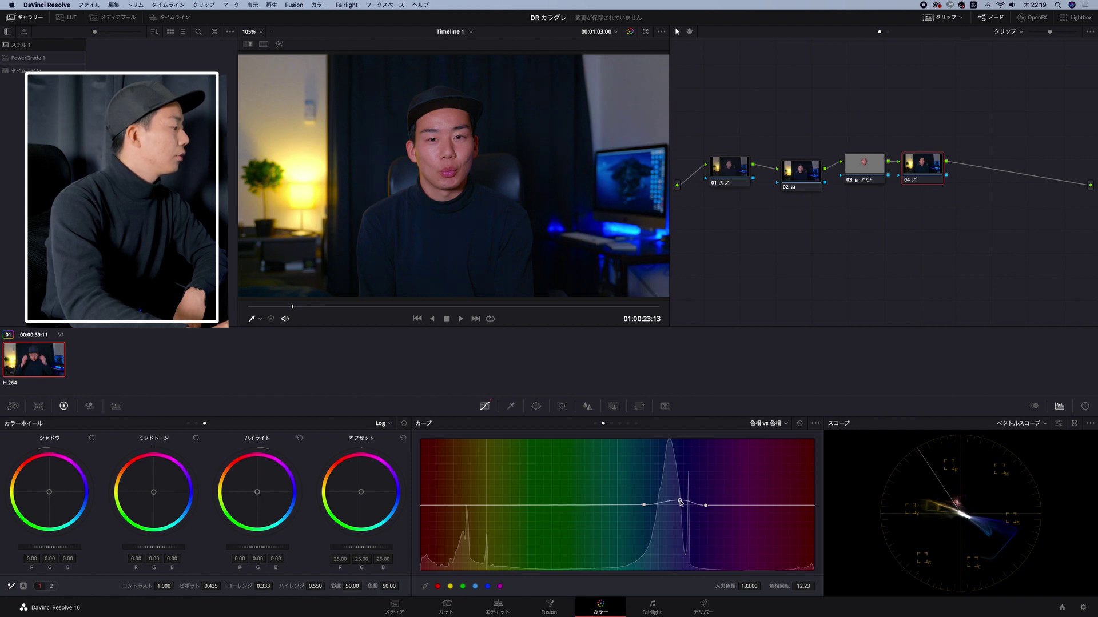
left_click(629, 424)
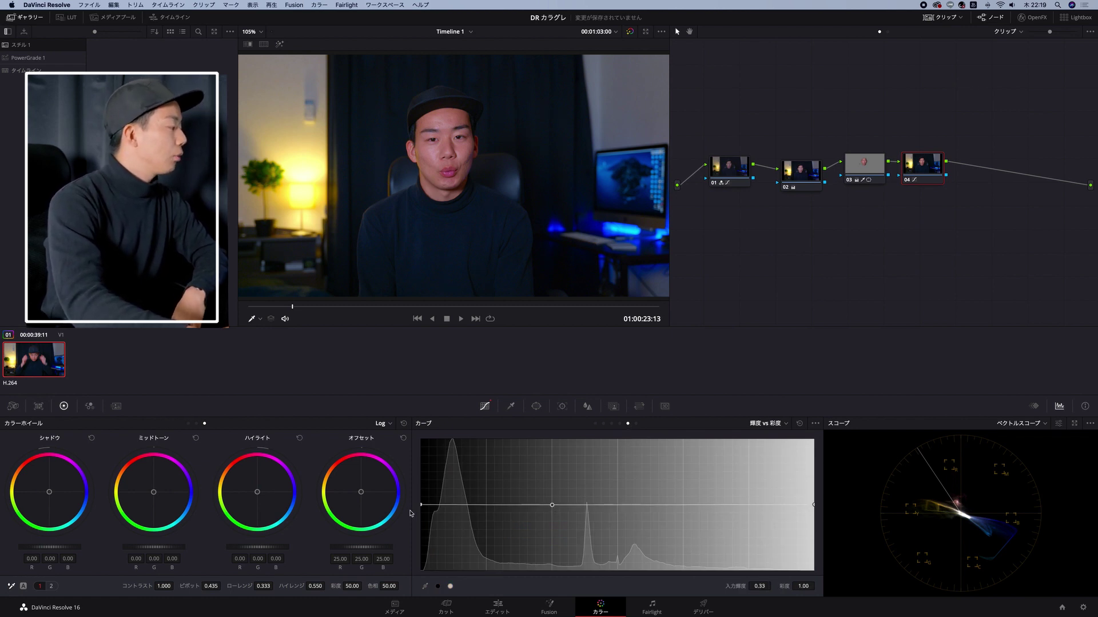
- On node 04's Lum vs Sat curve, desaturate the darkest shadows, easing back up, and trim highlight saturation
left_click_drag(424, 509, 438, 582)
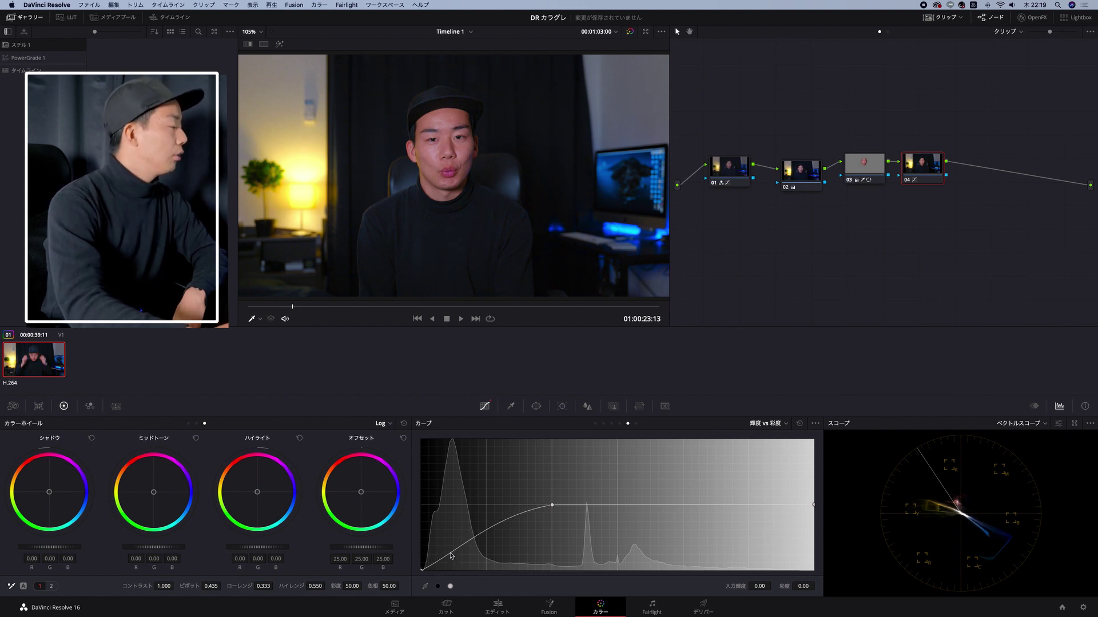
left_click(450, 554)
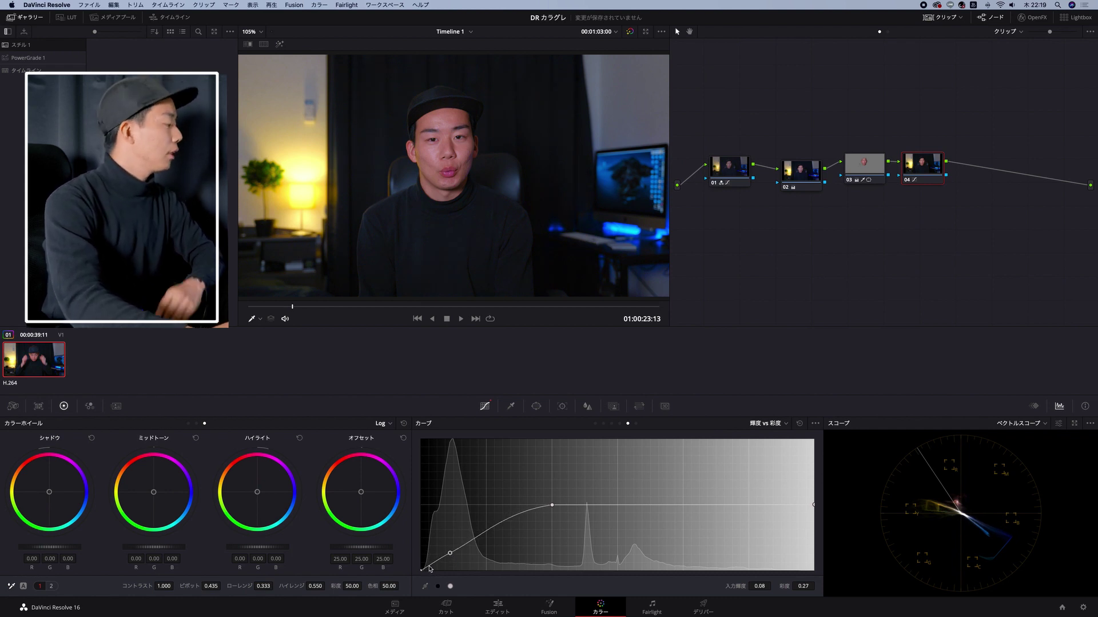
mouse_move(427, 570)
left_mouse_down()
mouse_move(420, 506)
mouse_move(437, 577)
left_mouse_up()
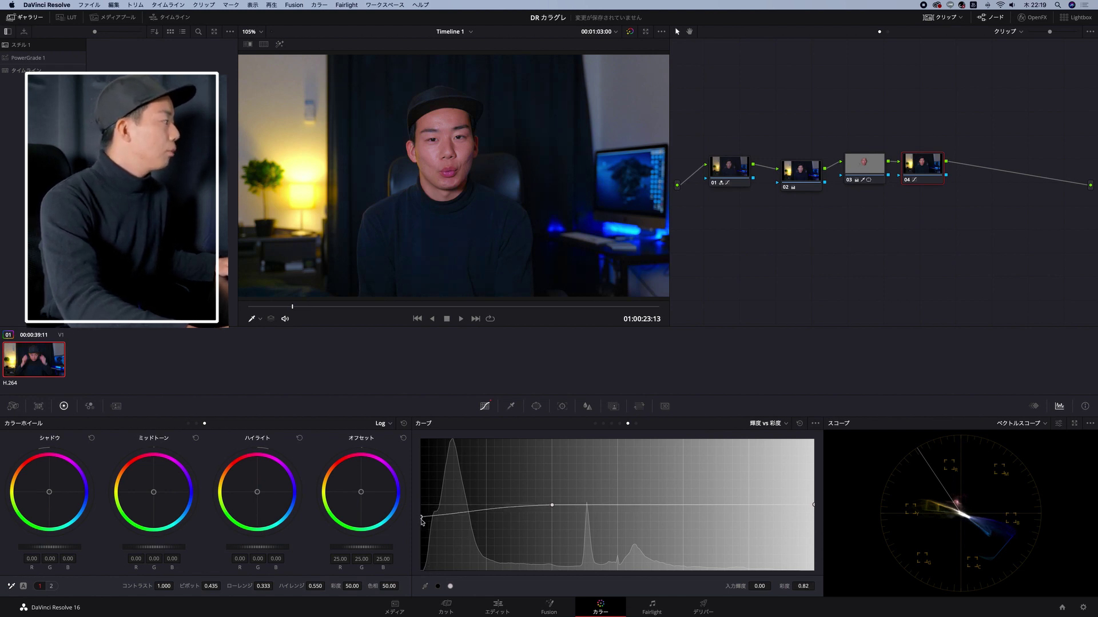
left_click_drag(454, 554, 447, 529)
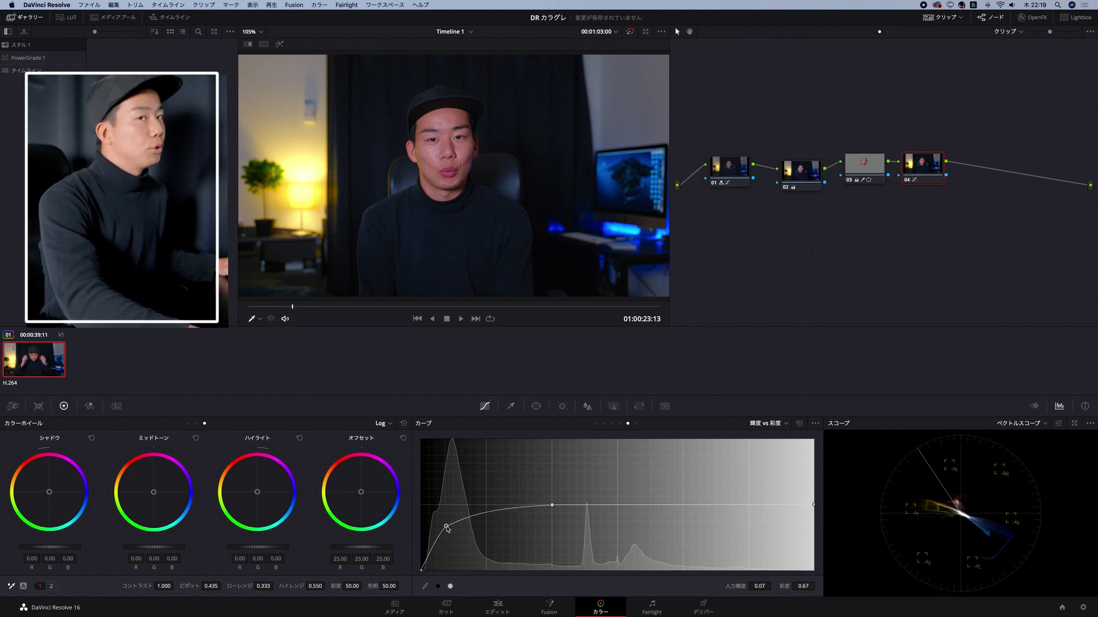
mouse_move(447, 528)
left_mouse_down()
mouse_move(445, 517)
mouse_move(462, 525)
left_mouse_up()
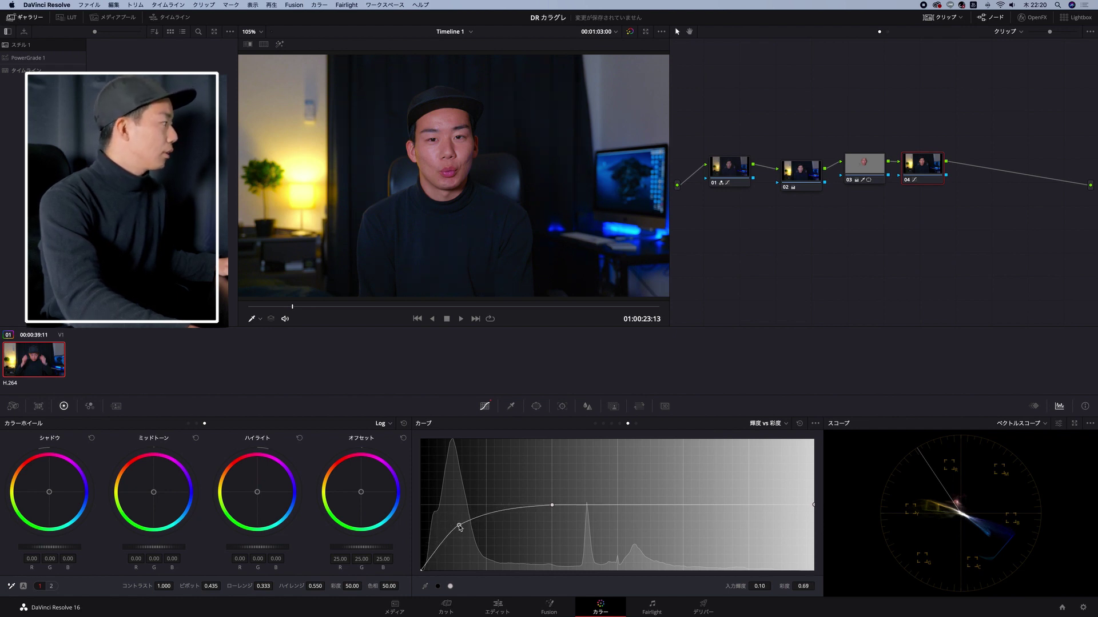
left_click_drag(459, 526, 451, 535)
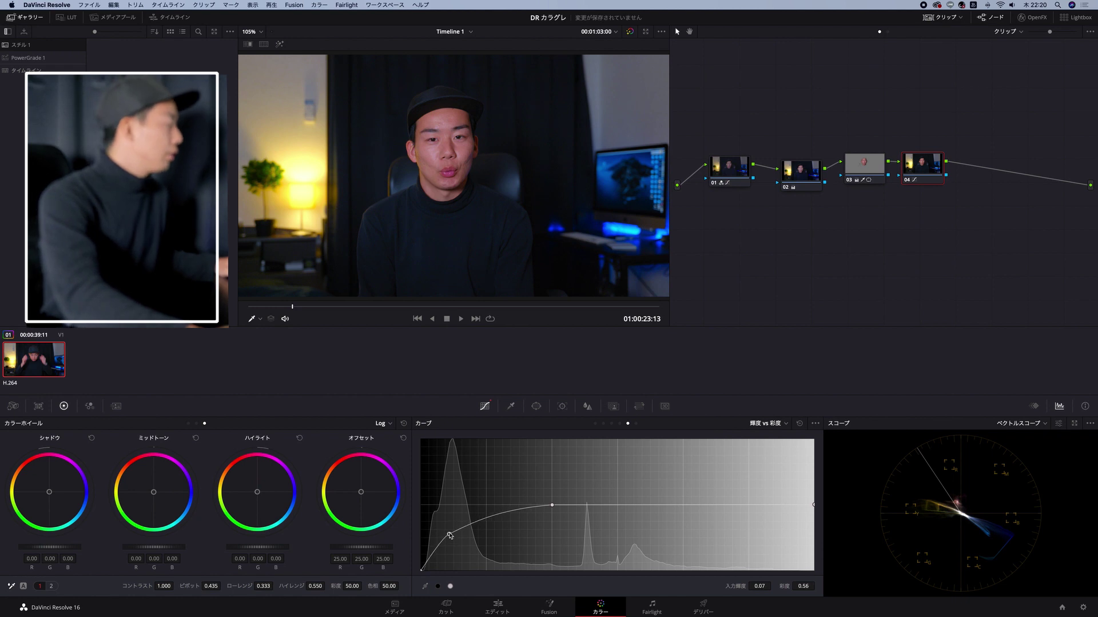
left_click_drag(467, 521, 467, 520)
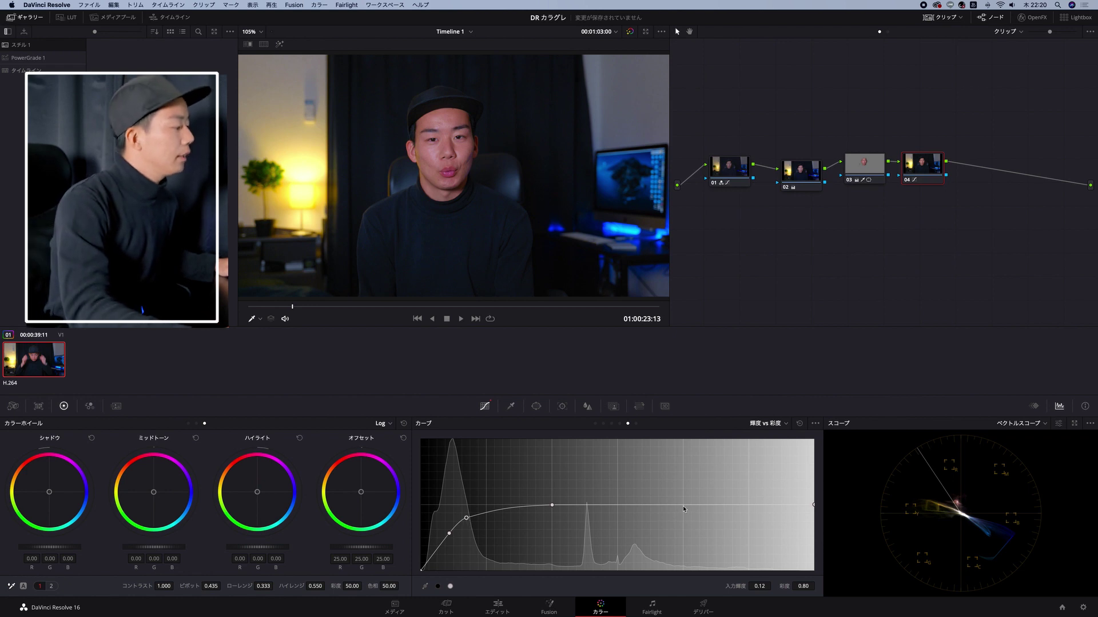
left_click_drag(814, 506, 813, 570)
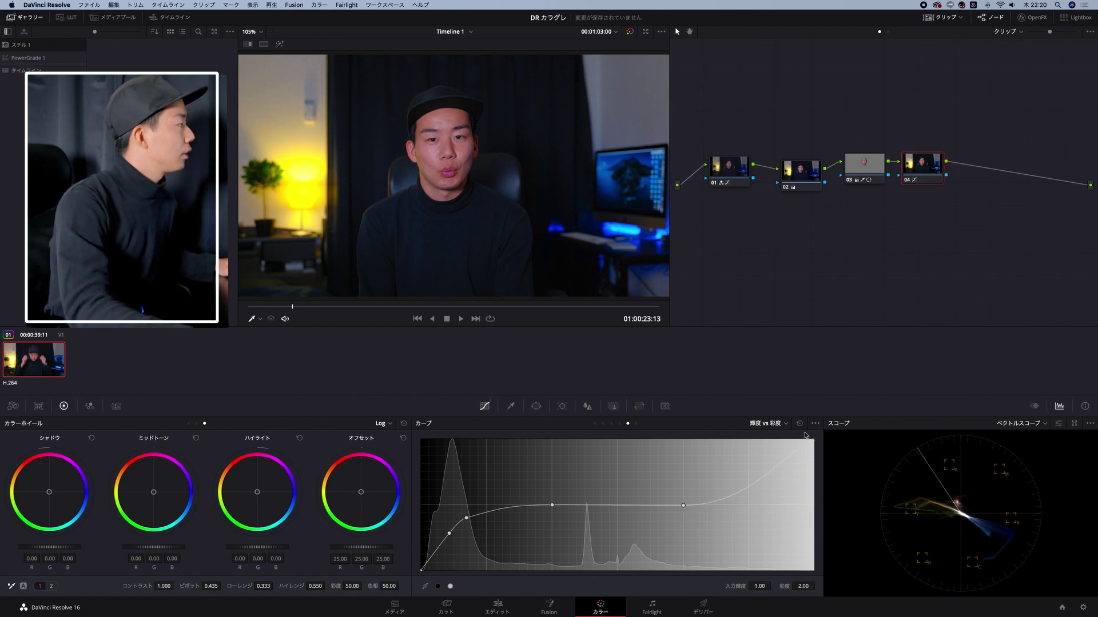
left_click_drag(824, 503, 839, 556)
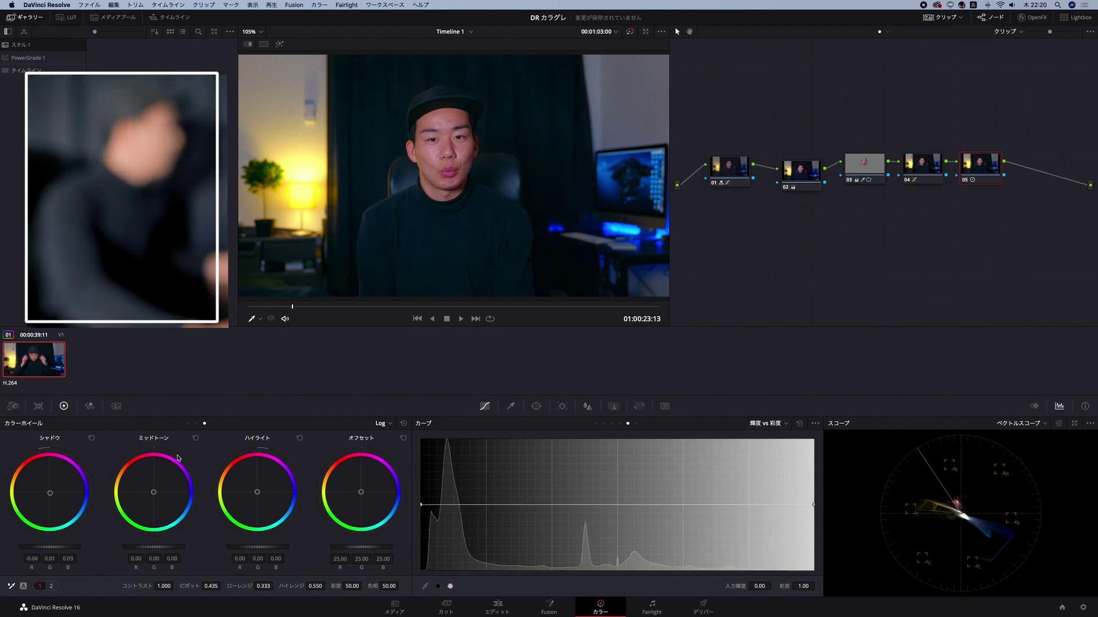
- Switch node 05's color wheels to the Primary Wheels (lift, gamma, gain)
left_click(189, 424)
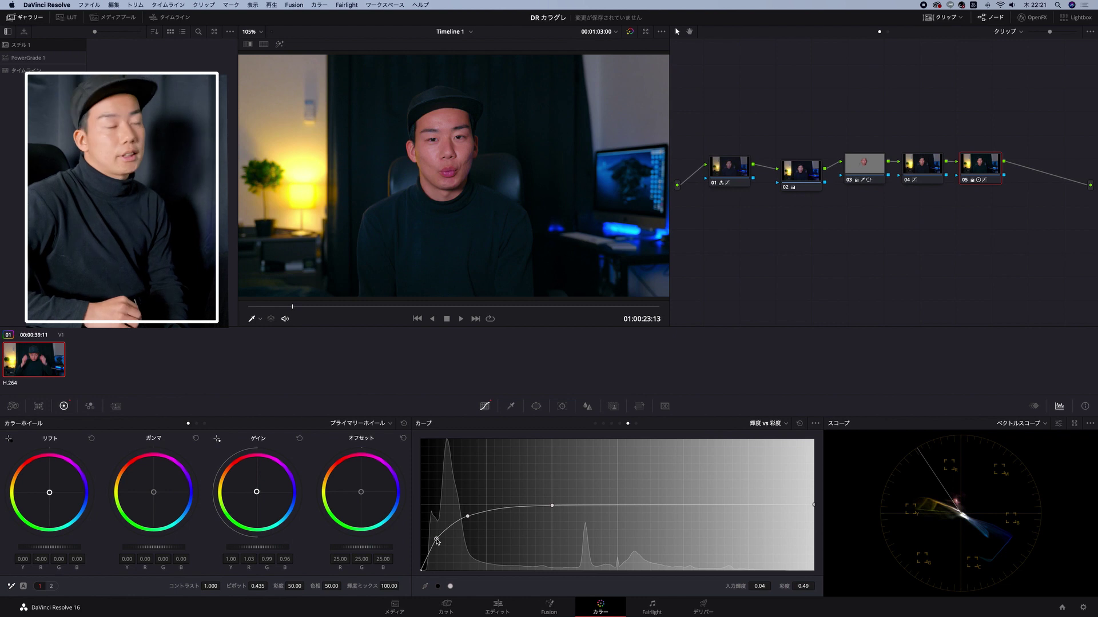
- Grab a still of the five-node grade to the gallery and briefly play back the clip
key("alt+super+g")
key("space")
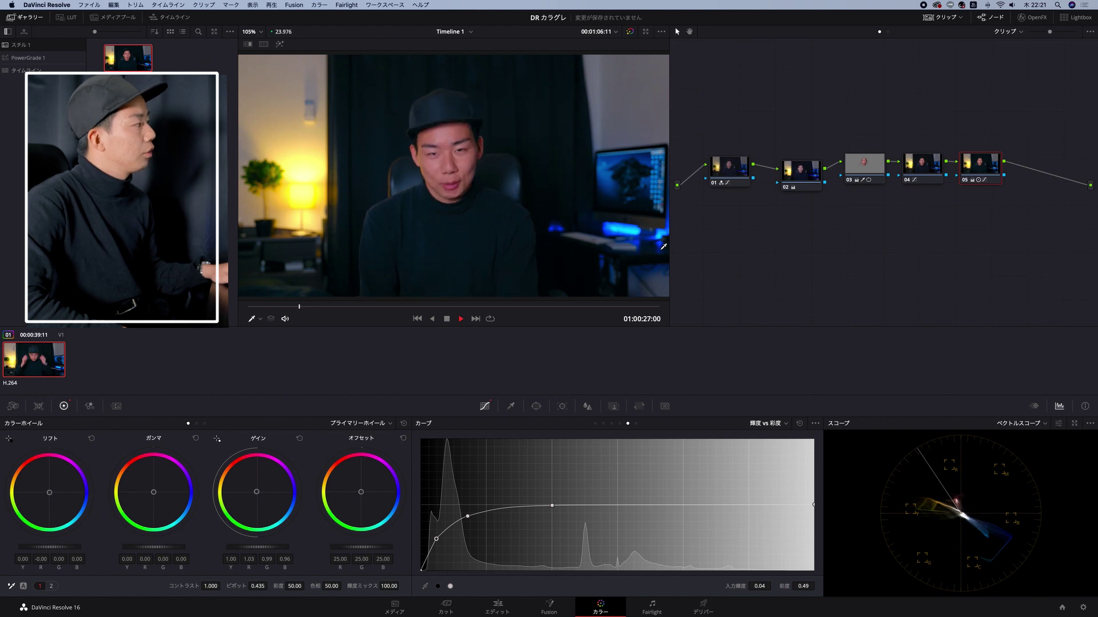
key("space")
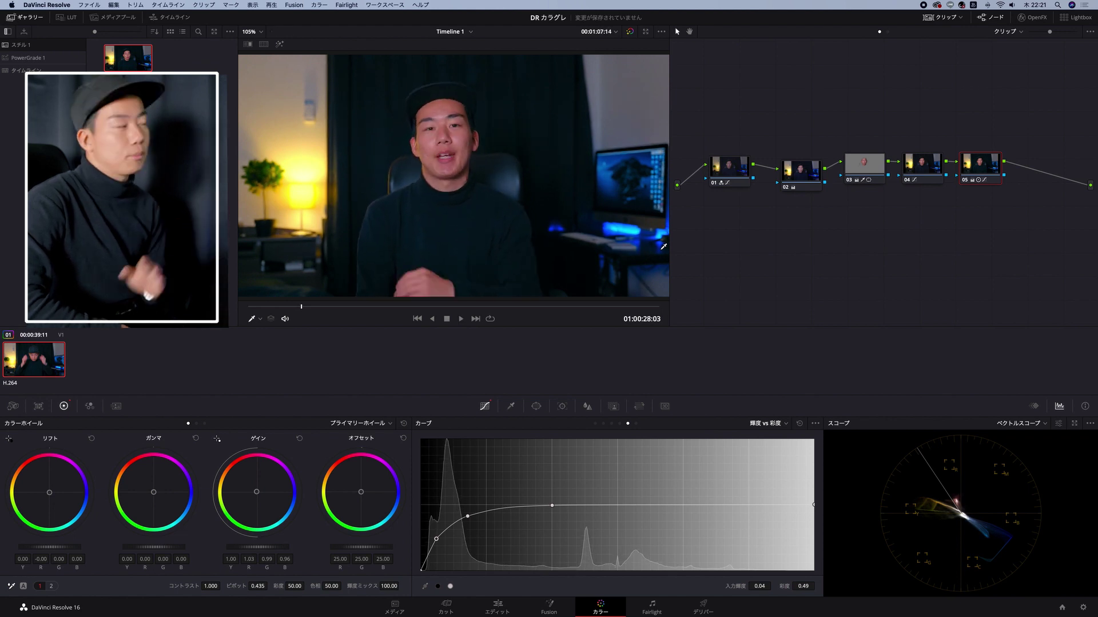